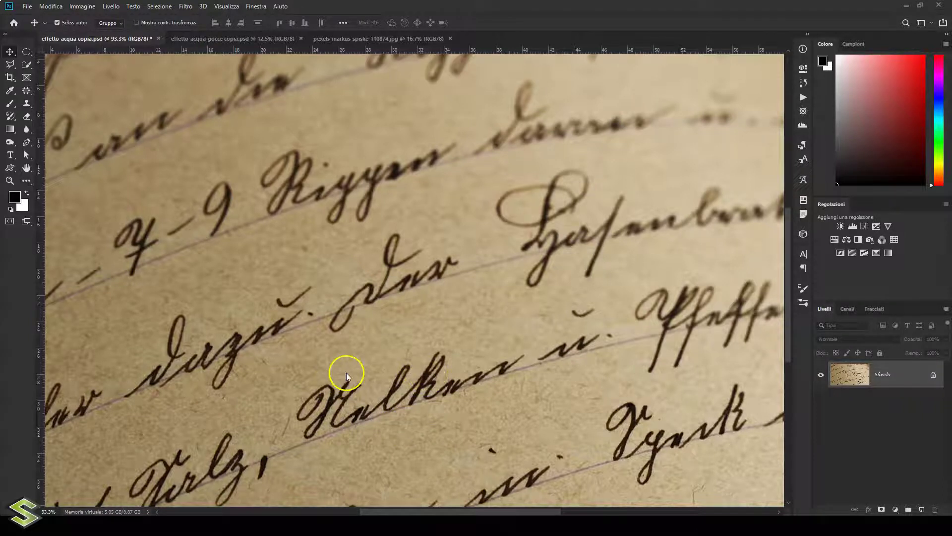
Draw an oval selection on blank paper between the handwriting, then add a new empty layer
scroll(428, 324, down, 1)
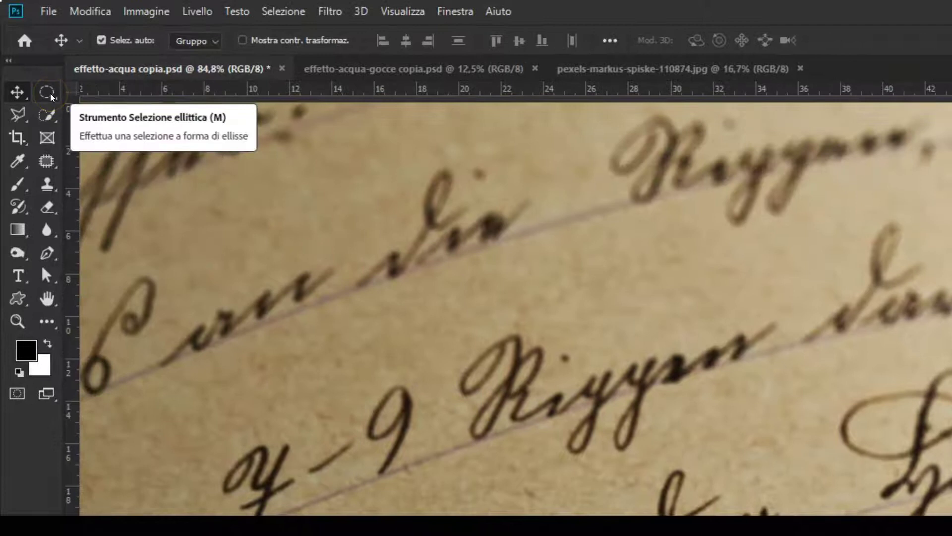
click(50, 94)
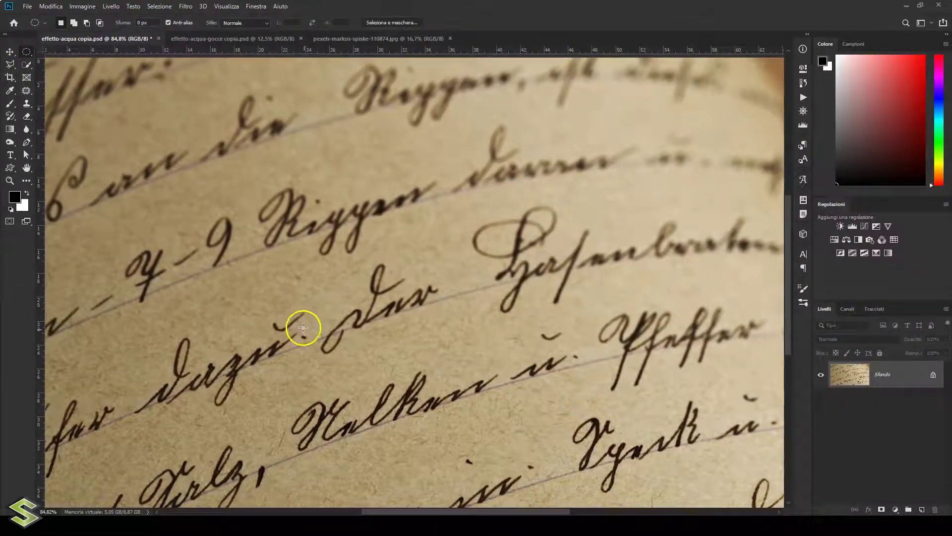
scroll(305, 330, up, 5)
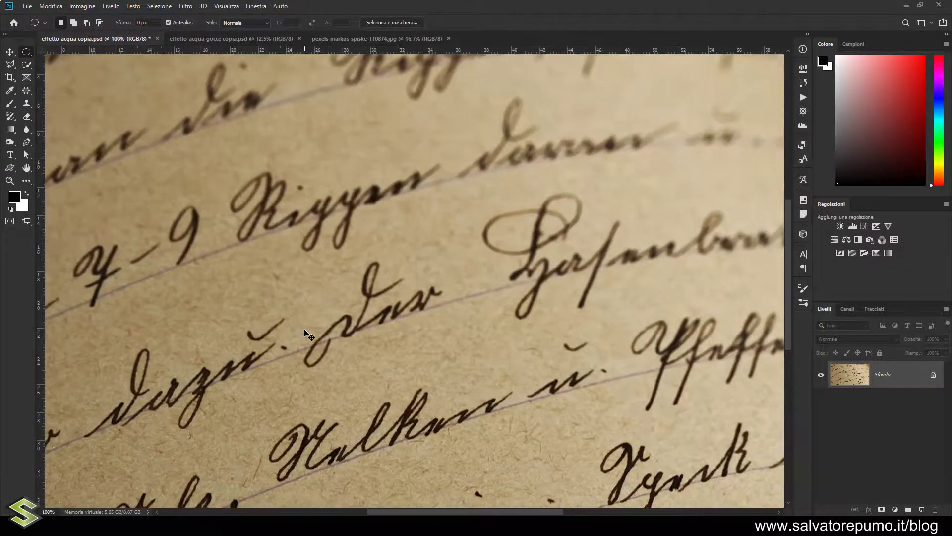
drag(382, 238, 460, 203)
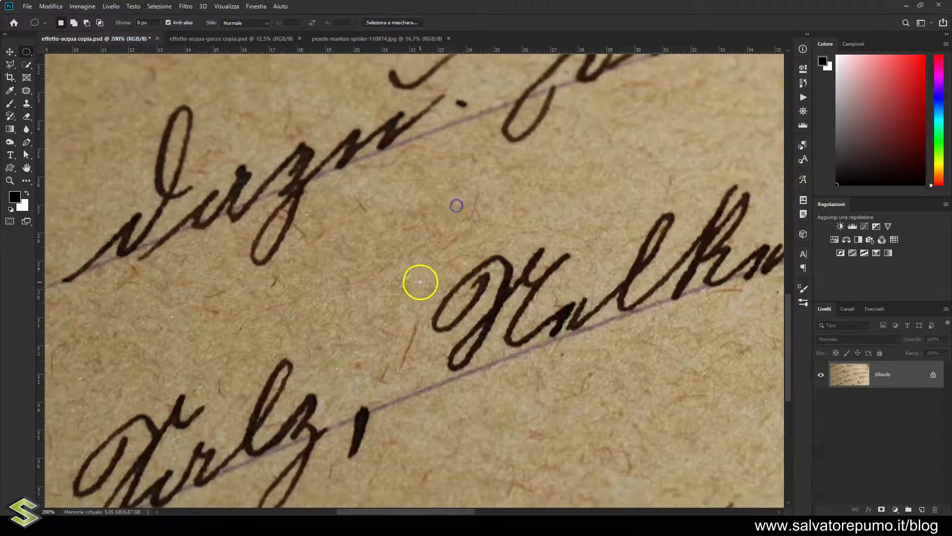
drag(356, 255, 440, 306)
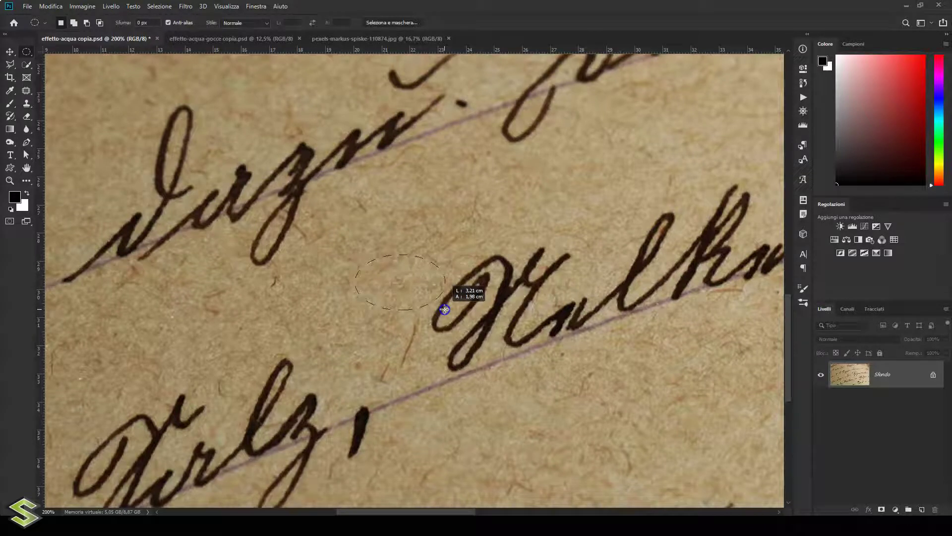
drag(414, 293, 426, 293)
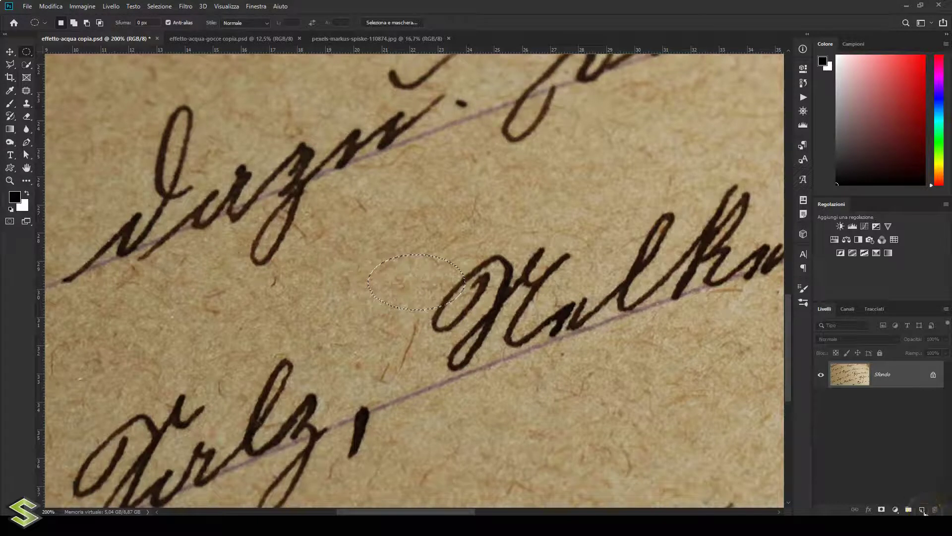
click(923, 510)
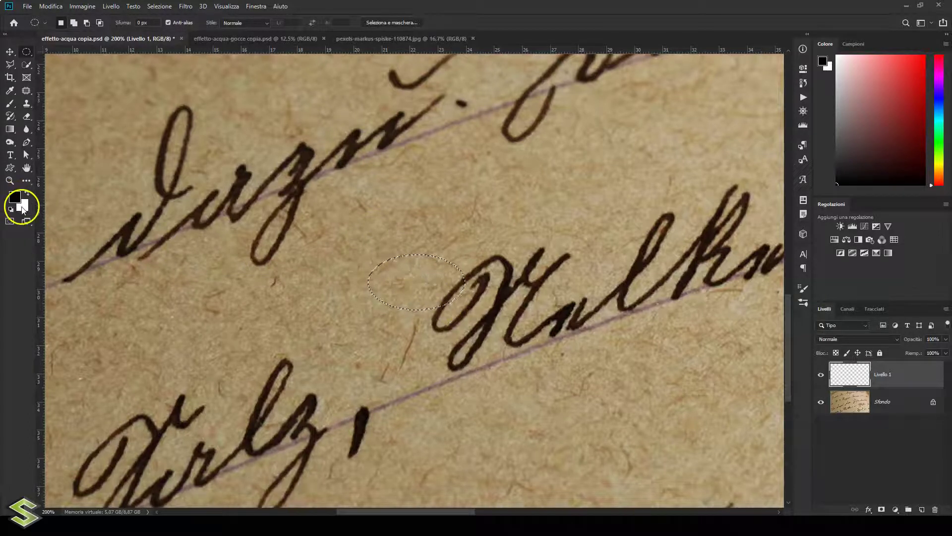
Fill the oval with a black-to-white gradient, blend Livello 1 in Sovrapponi, and deselect
click(10, 130)
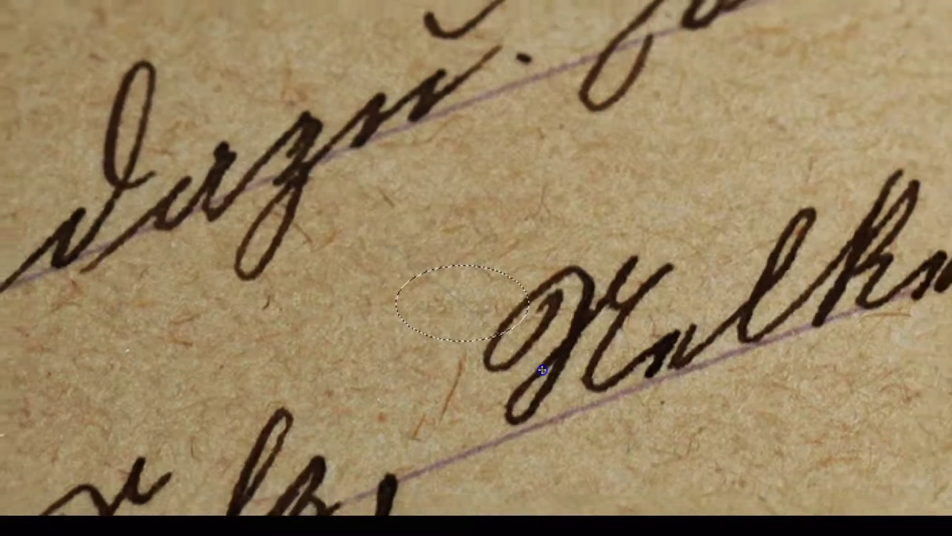
drag(560, 380, 560, 380)
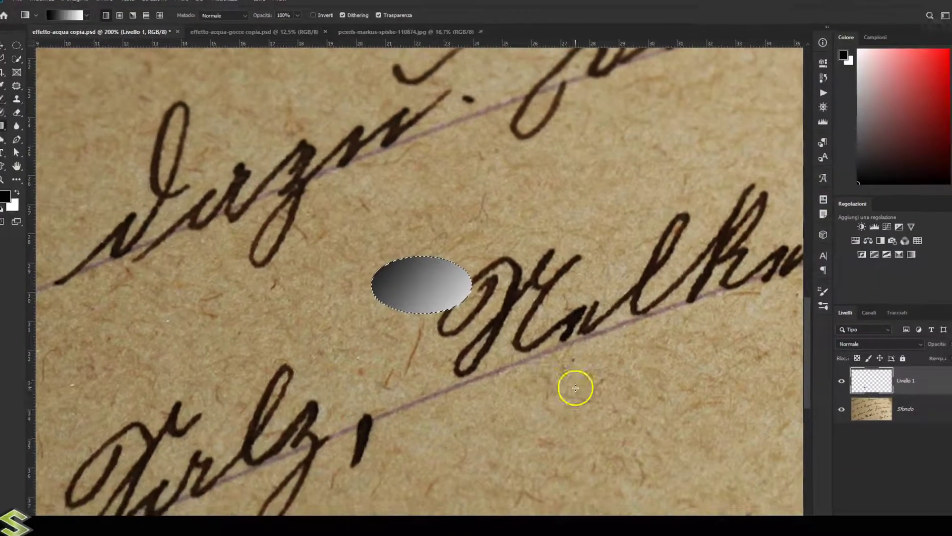
click(849, 340)
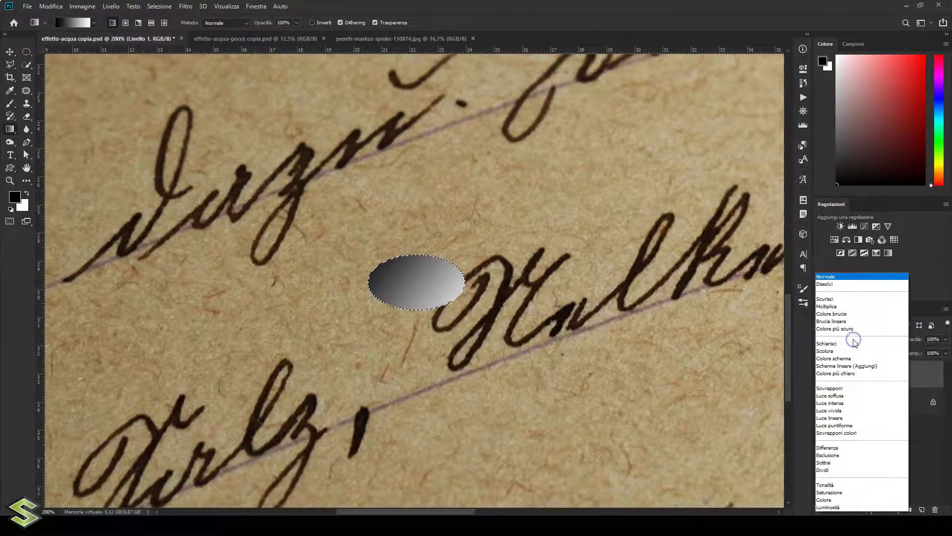
click(844, 389)
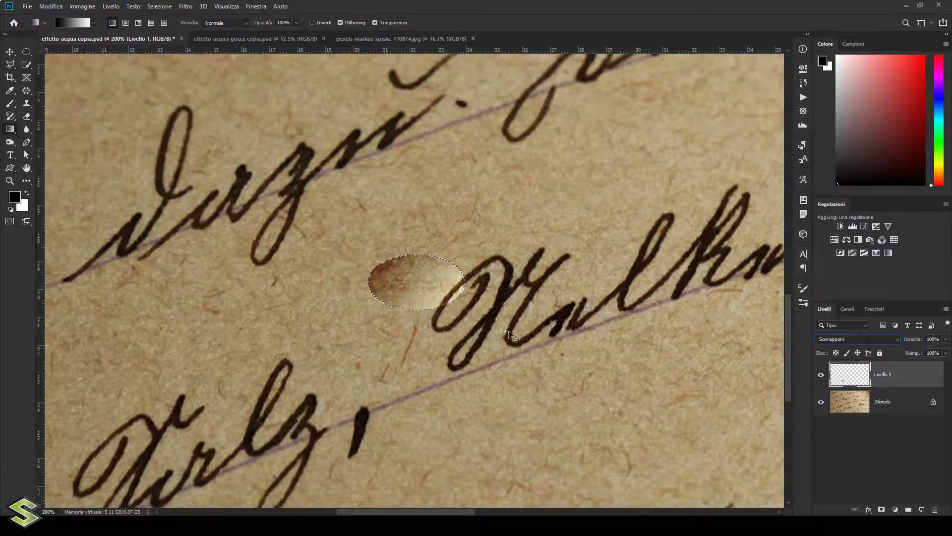
key(ctrl+d)
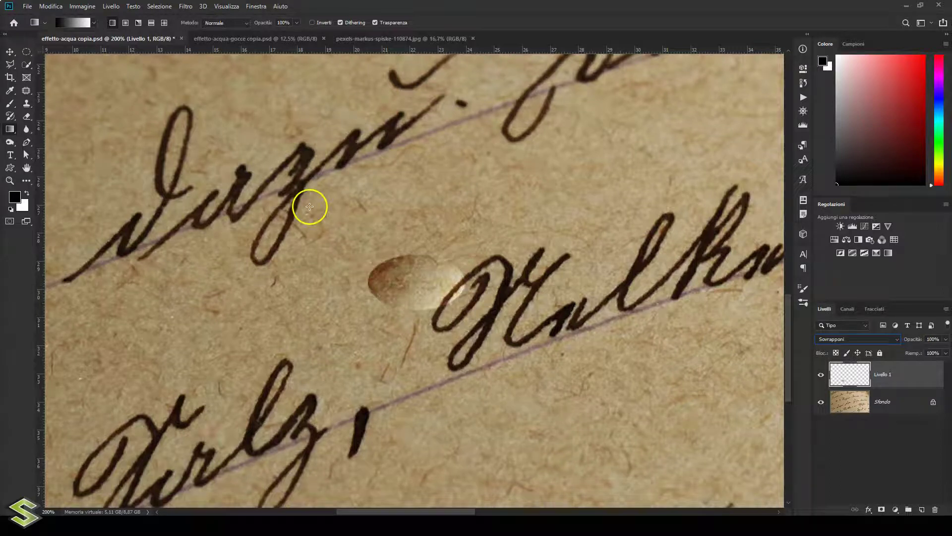
Nudge the drop, then give Livello 1 an inner shadow and a 7 px outer shadow
click(15, 57)
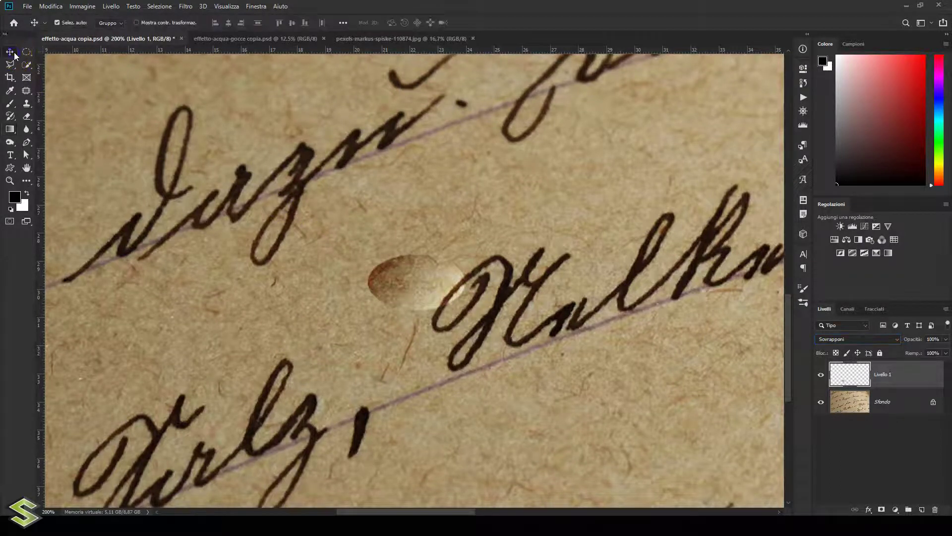
drag(420, 288, 412, 282)
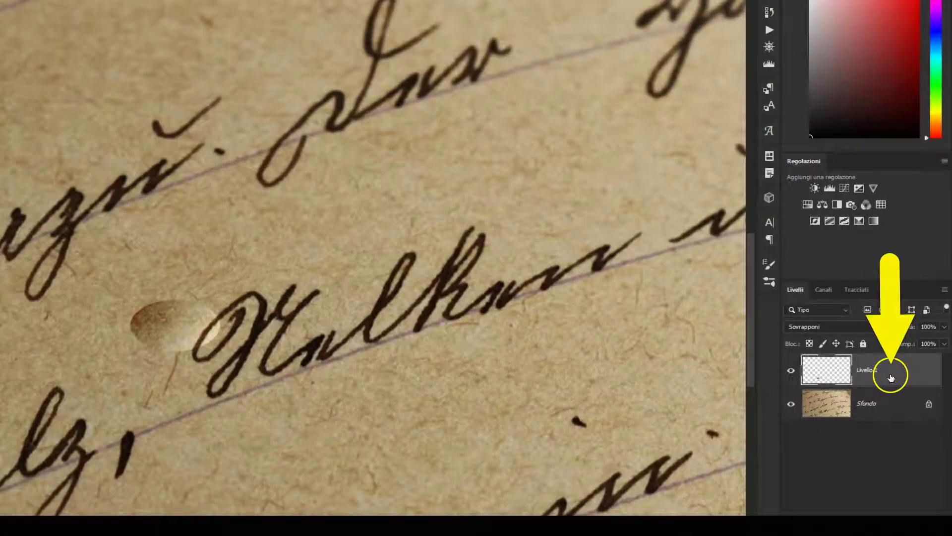
double_click(891, 378)
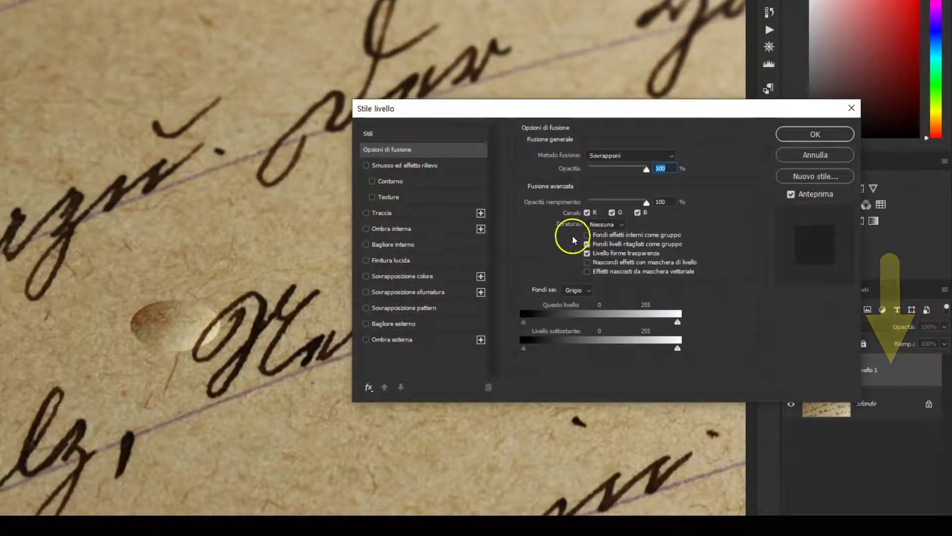
click(405, 228)
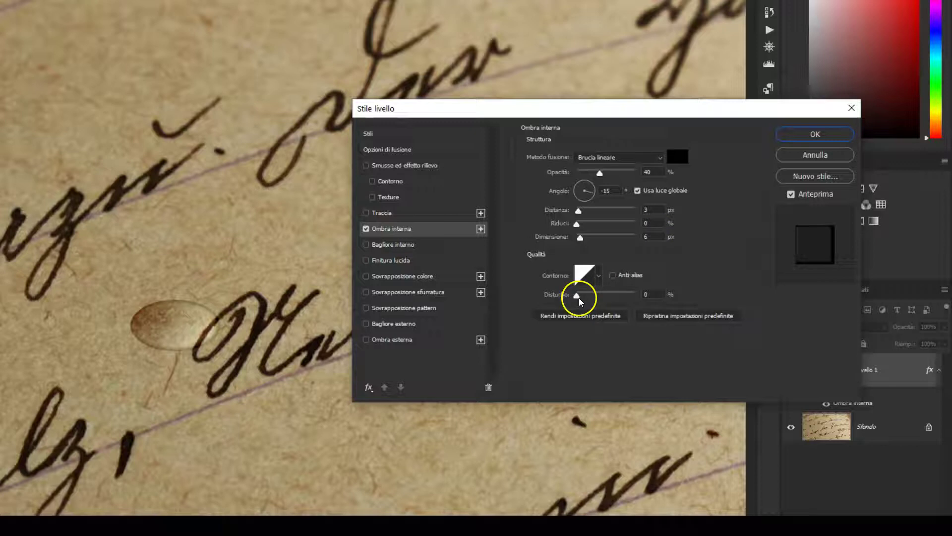
click(395, 341)
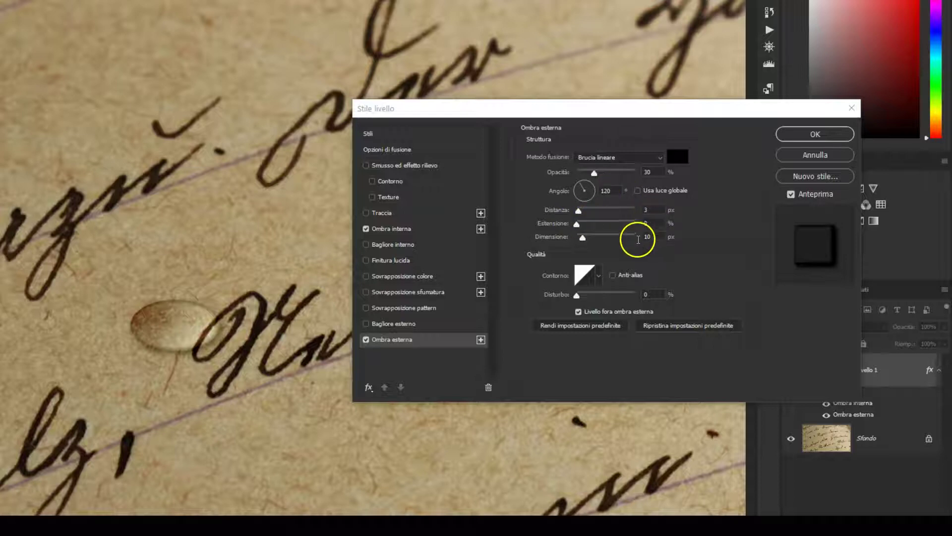
click(646, 237)
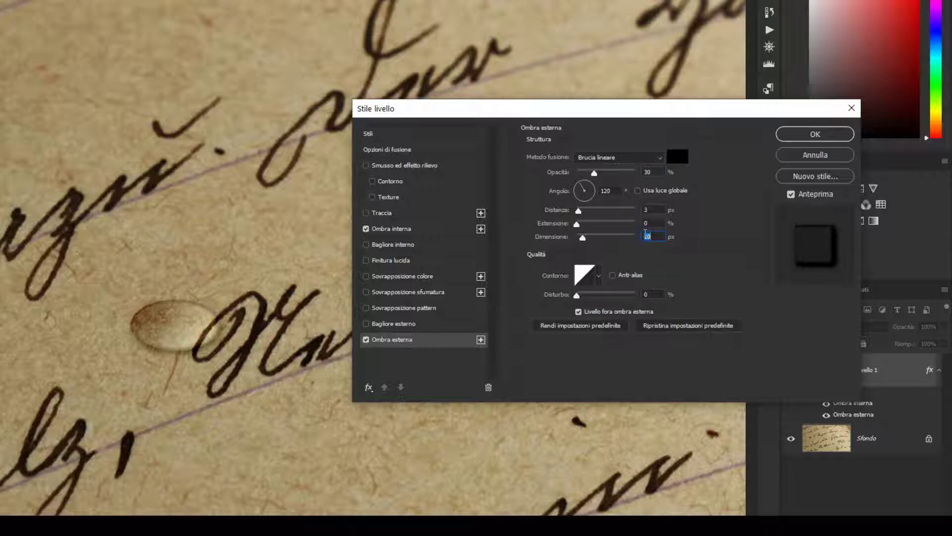
text(7)
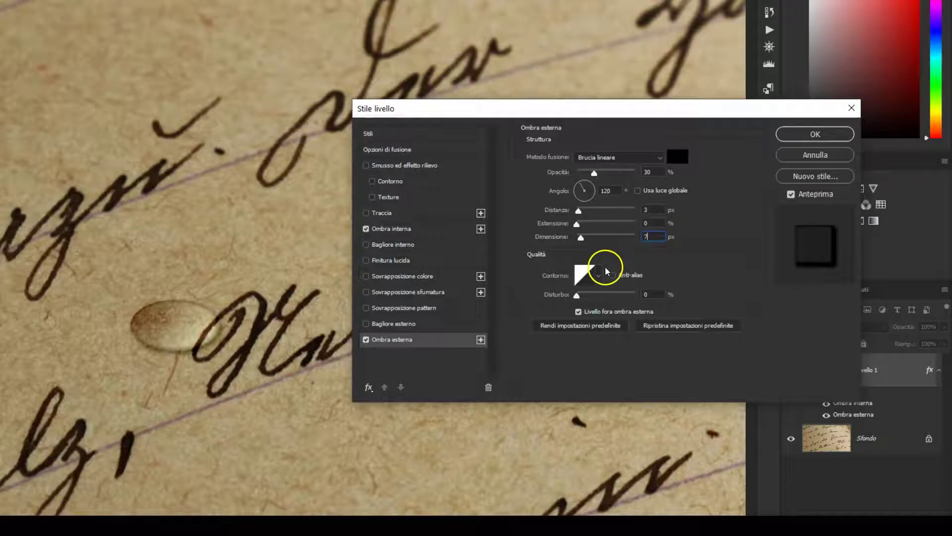
click(814, 135)
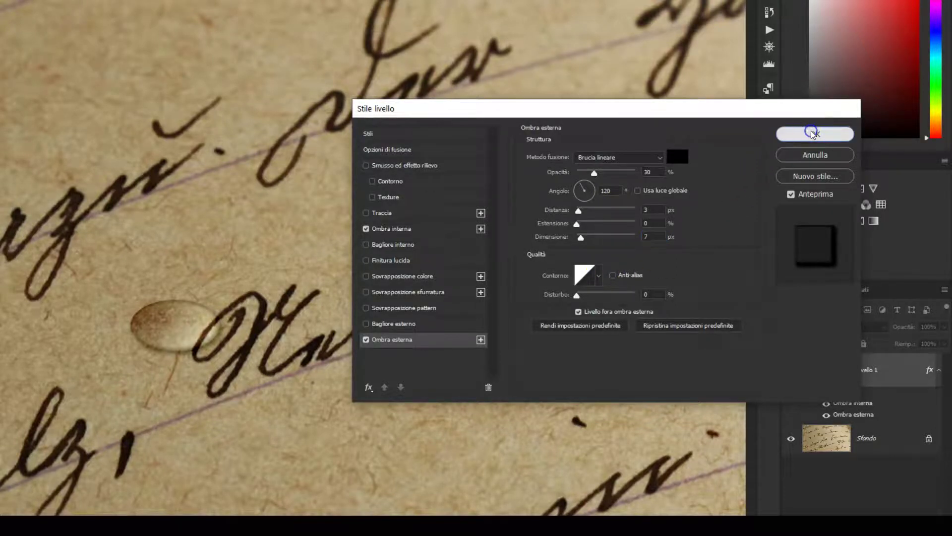
scroll(289, 248, up, 1)
Move the water drop slightly right and down on the paper
scroll(262, 260, up, 1)
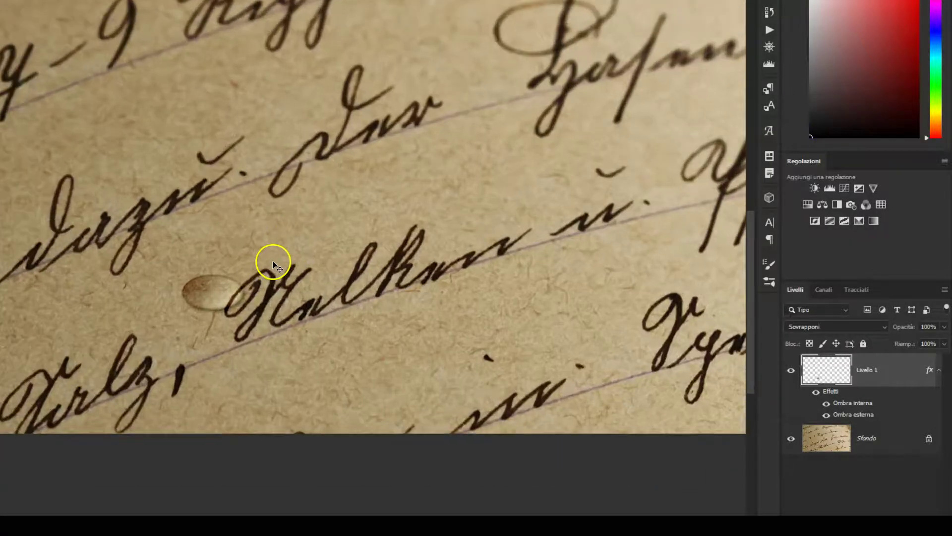
drag(216, 281, 216, 288)
scroll(307, 263, up, 1)
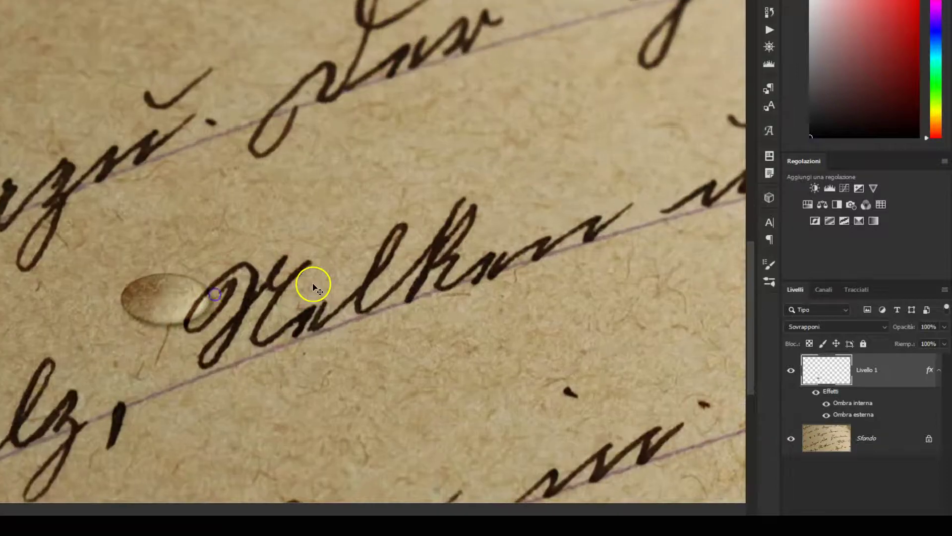
mouse_move(159, 285)
mouse_down()
mouse_move(167, 297)
mouse_move(148, 296)
mouse_up()
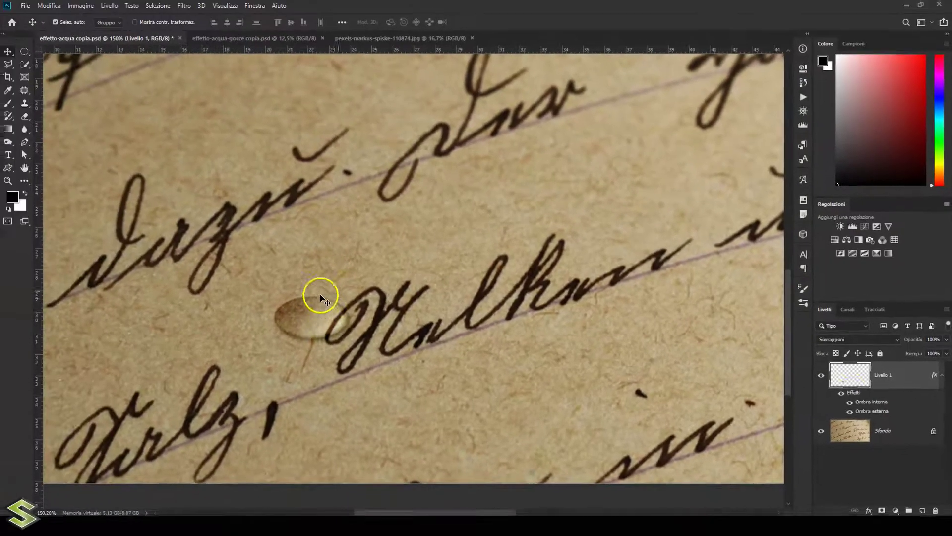
Add Livello 2 and set up a white brush for the droplet's highlight dot
click(923, 509)
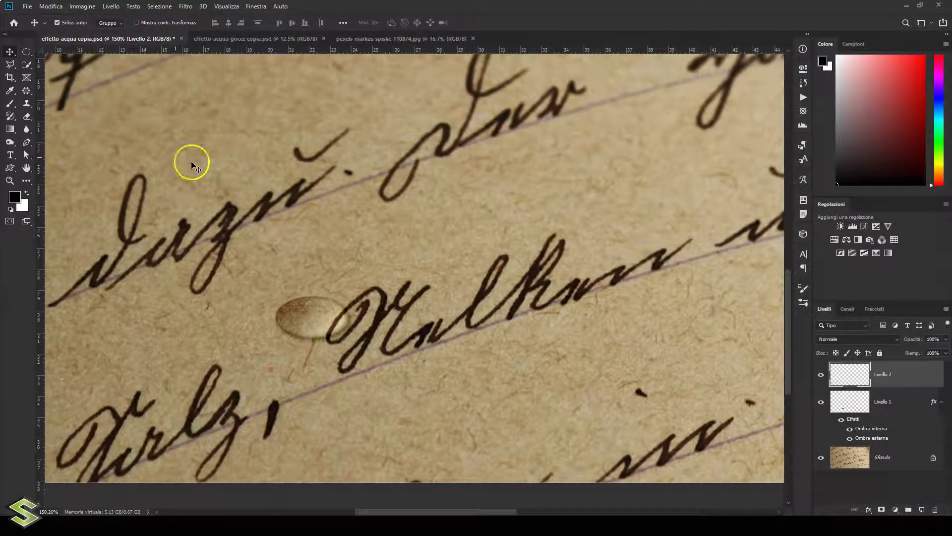
click(10, 104)
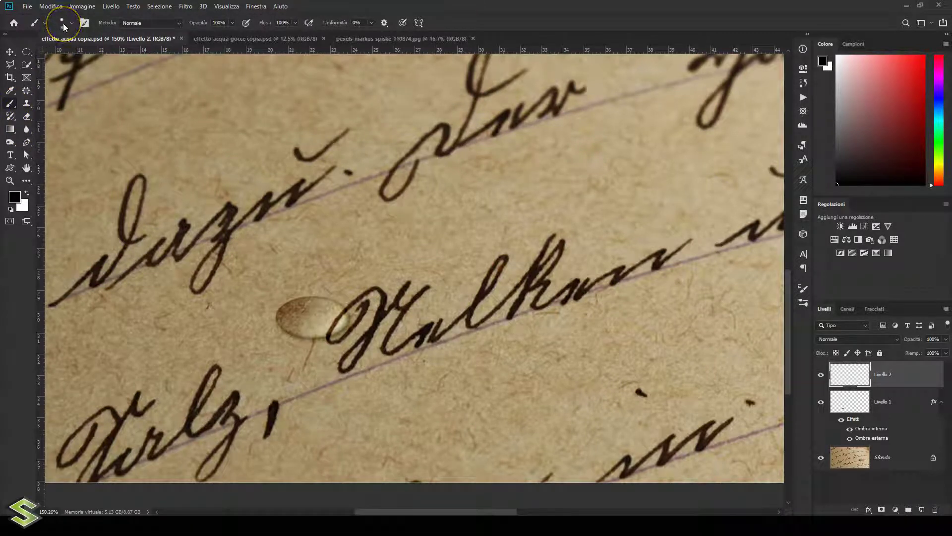
right_click(346, 168)
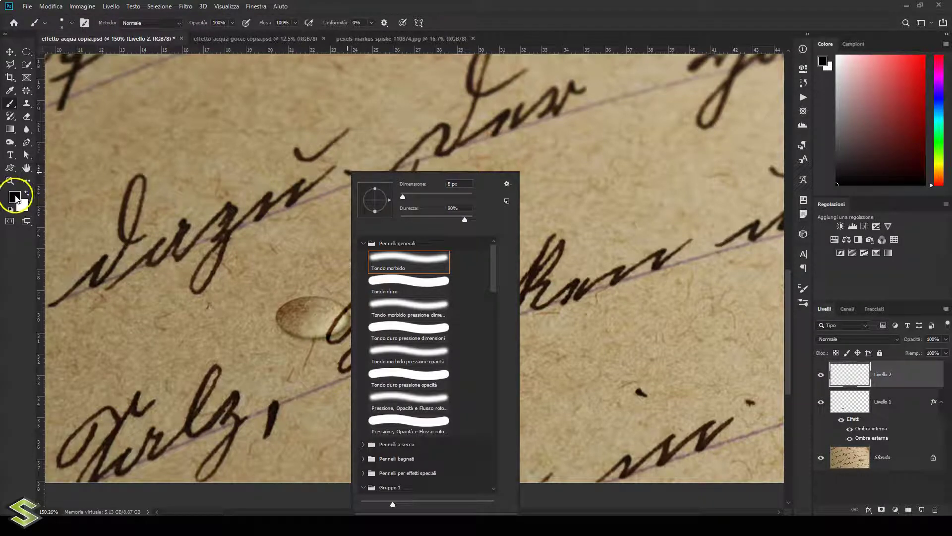
click(28, 195)
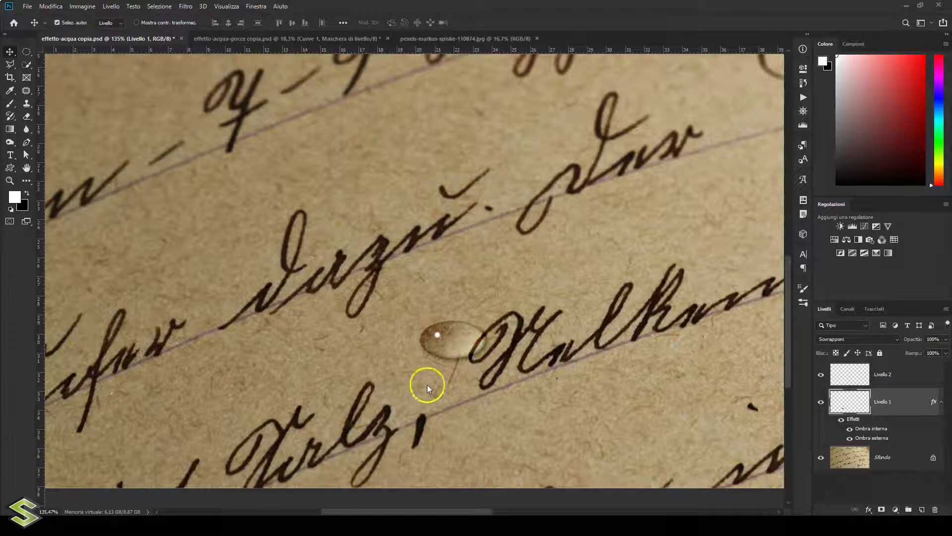
click(439, 335)
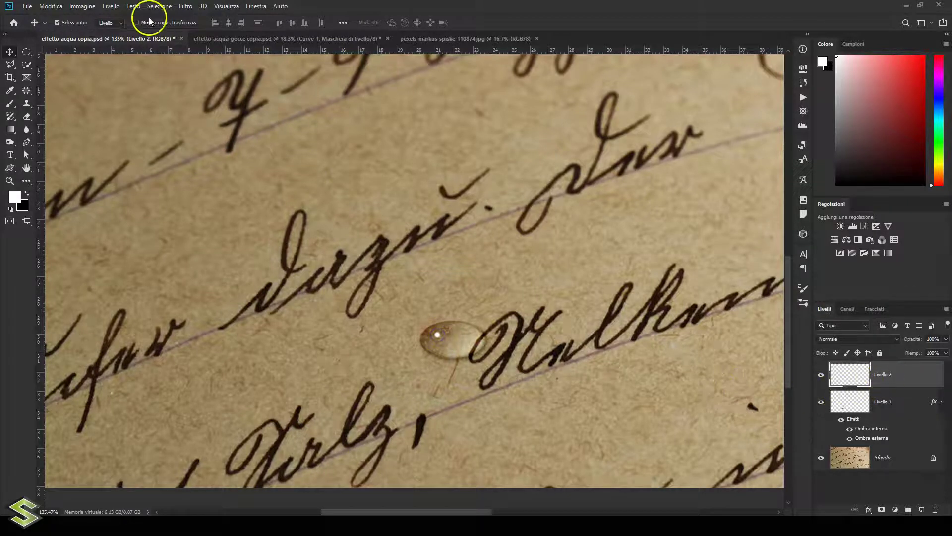
Blur the highlight with Controllo sfocatura and set Livello 2 opacity to 80%
click(186, 7)
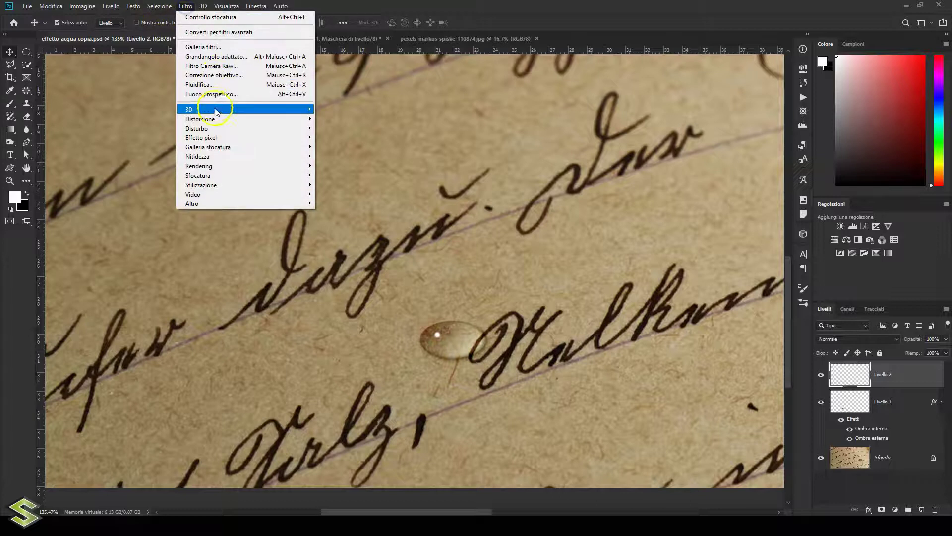
mouse_move(198, 174)
click(339, 175)
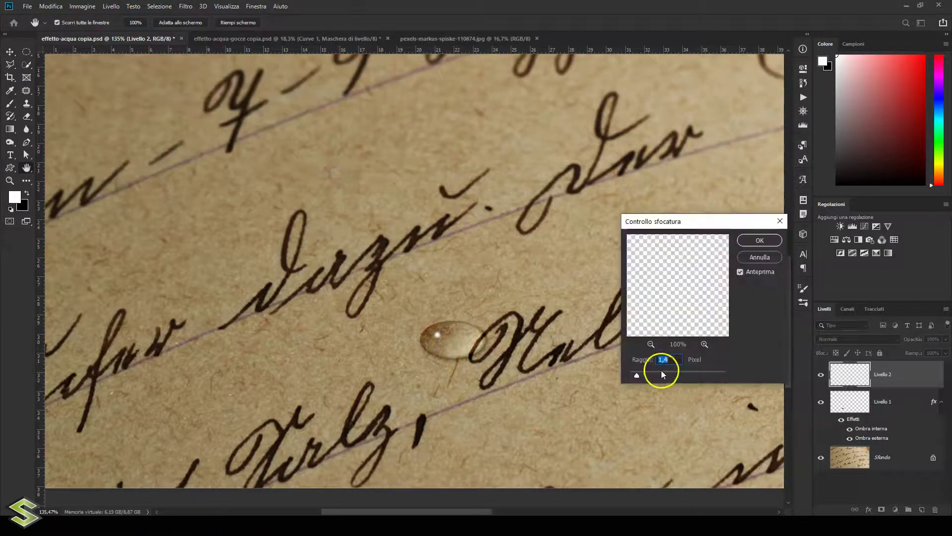
click(754, 242)
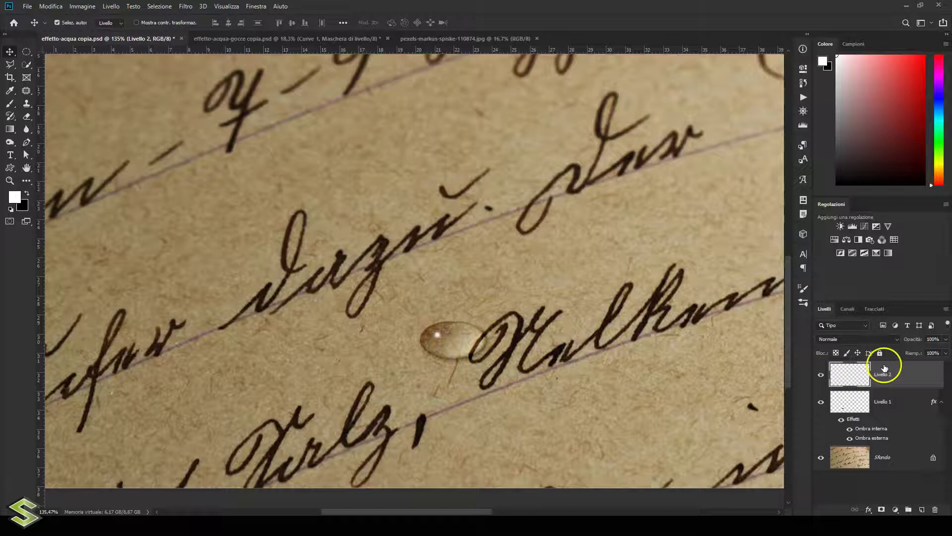
click(932, 338)
text(80)
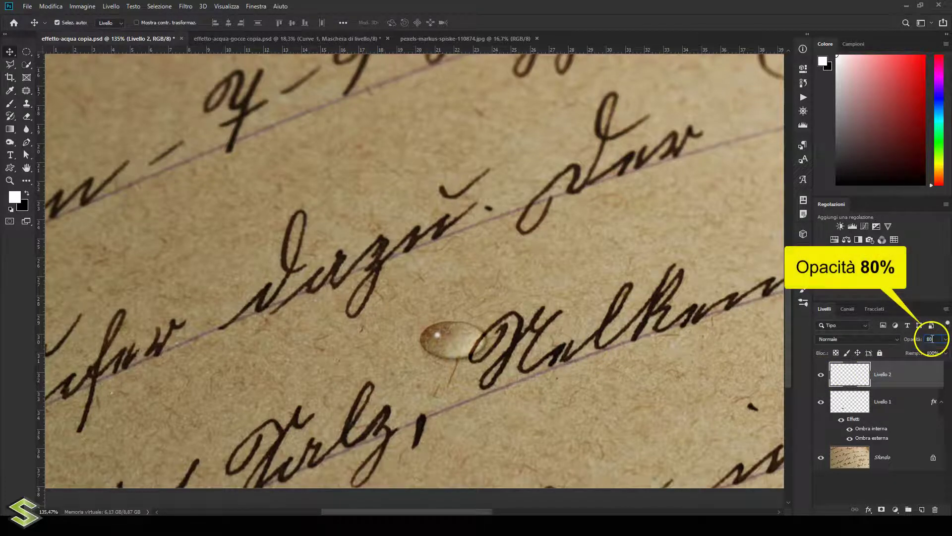
Group both drop layers into Gruppo 1, auto-select groups, and move the drop toward the capital H
click(890, 394)
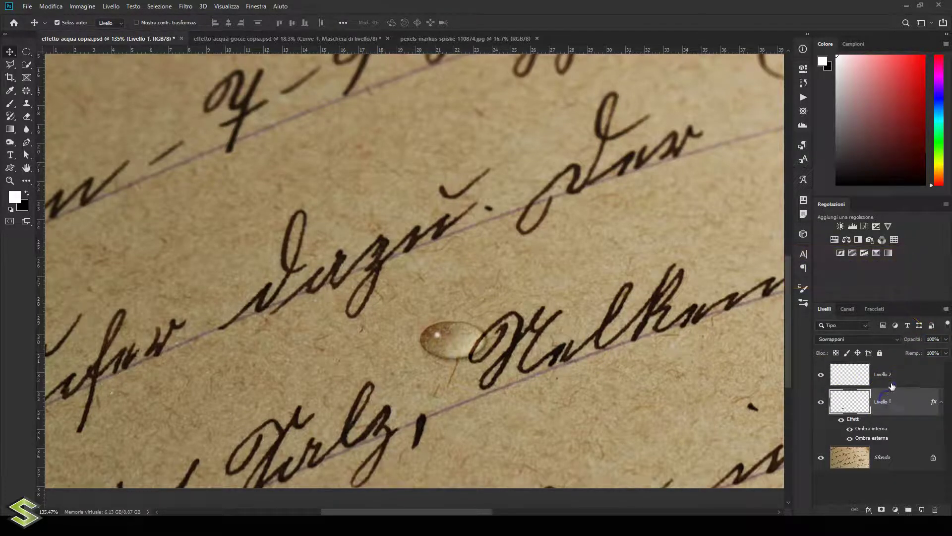
double_click(894, 381)
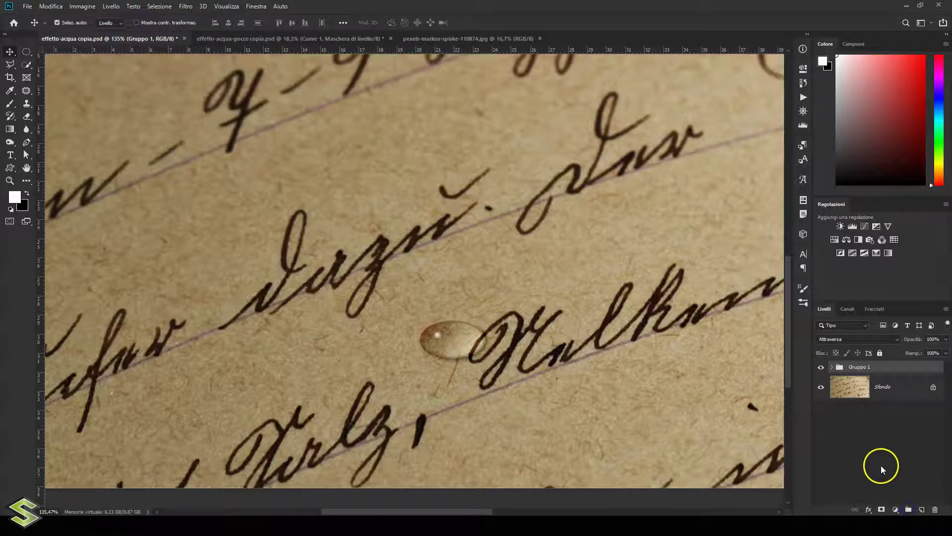
click(832, 368)
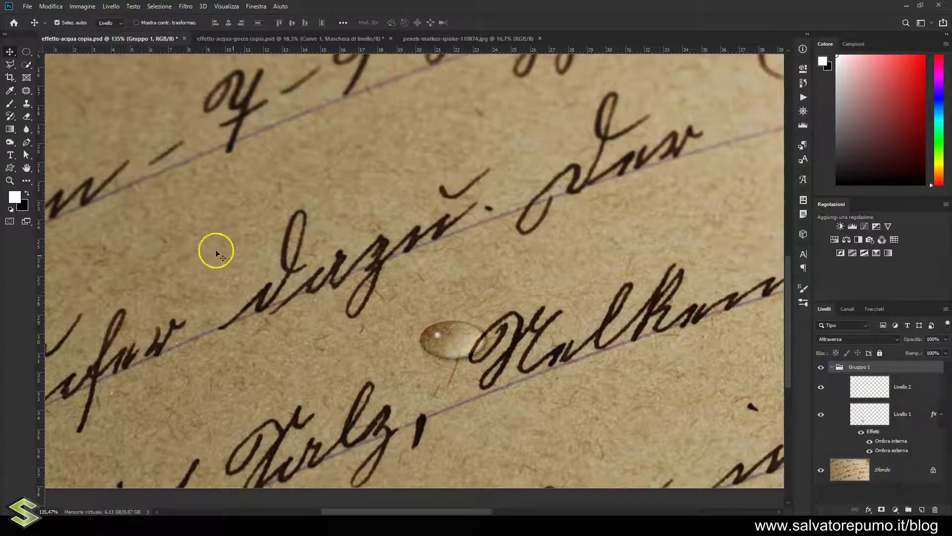
click(112, 24)
click(105, 32)
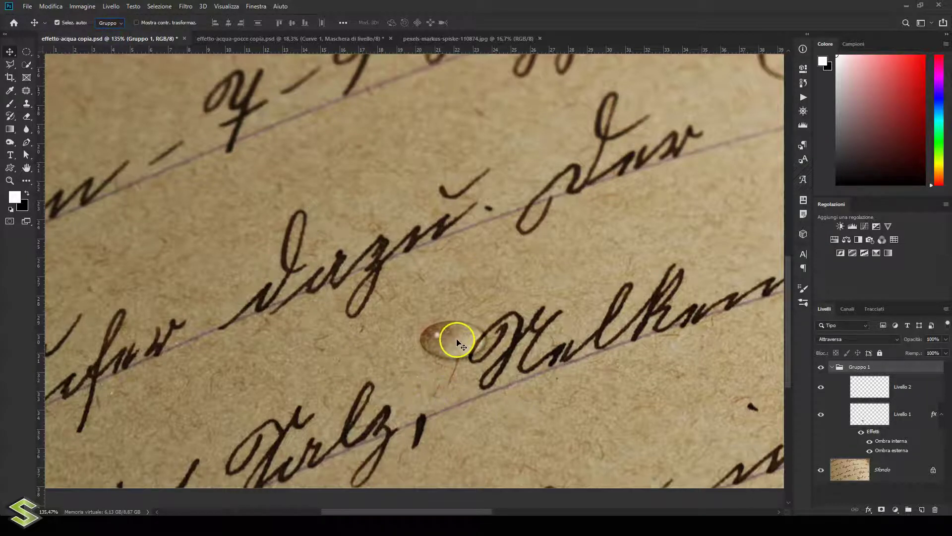
mouse_move(461, 345)
mouse_down()
mouse_move(432, 344)
mouse_move(435, 373)
mouse_move(494, 325)
mouse_up()
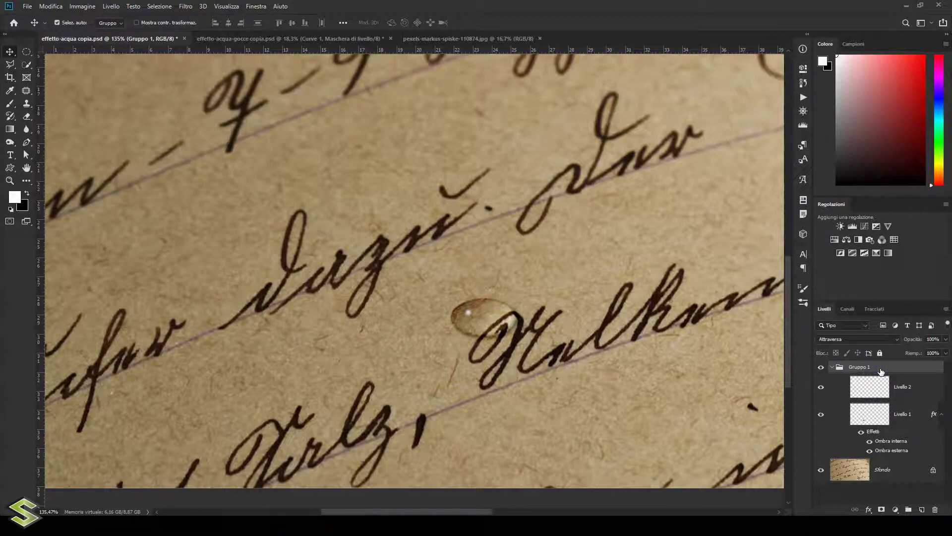
Duplicate the droplet group, move the copy up-right and shrink it, then duplicate Gruppo 1 again
key(ctrl+j)
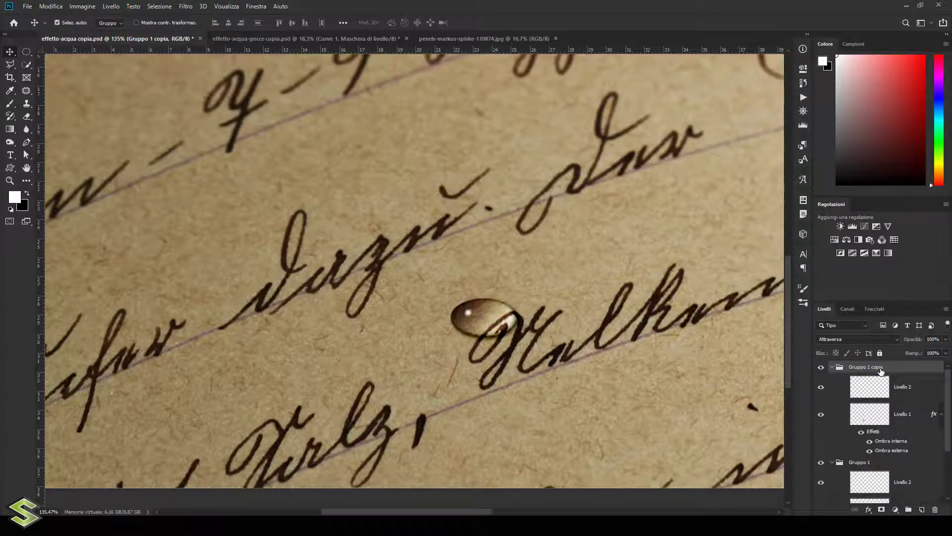
drag(481, 320, 568, 285)
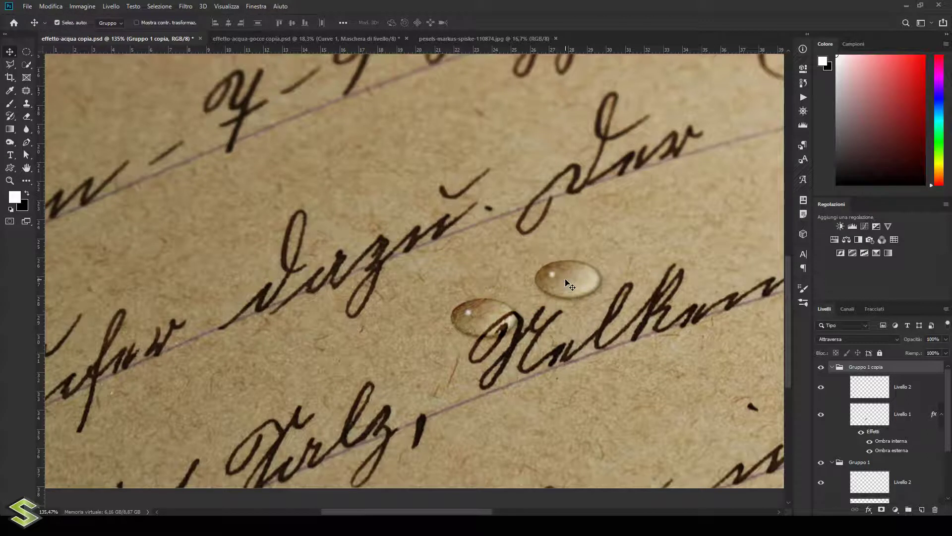
key(ctrl+t)
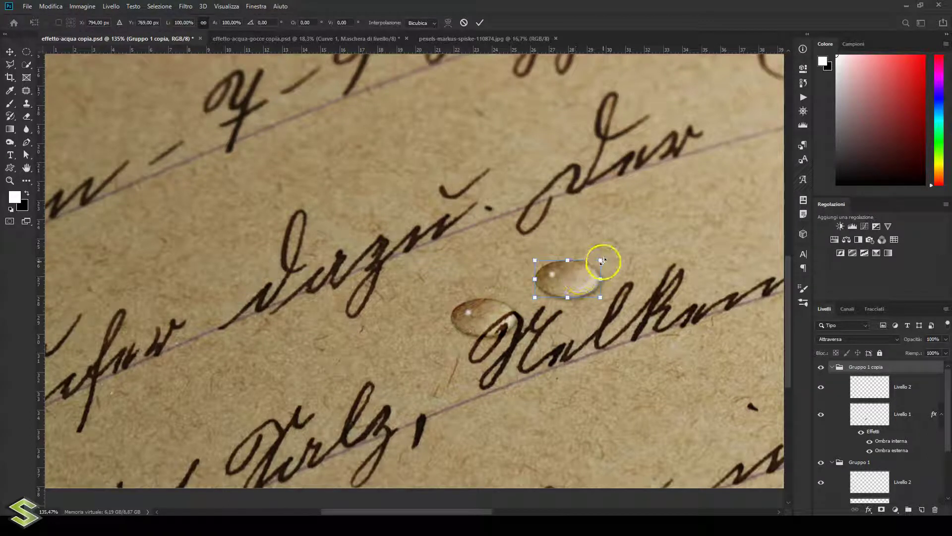
drag(602, 262, 575, 277)
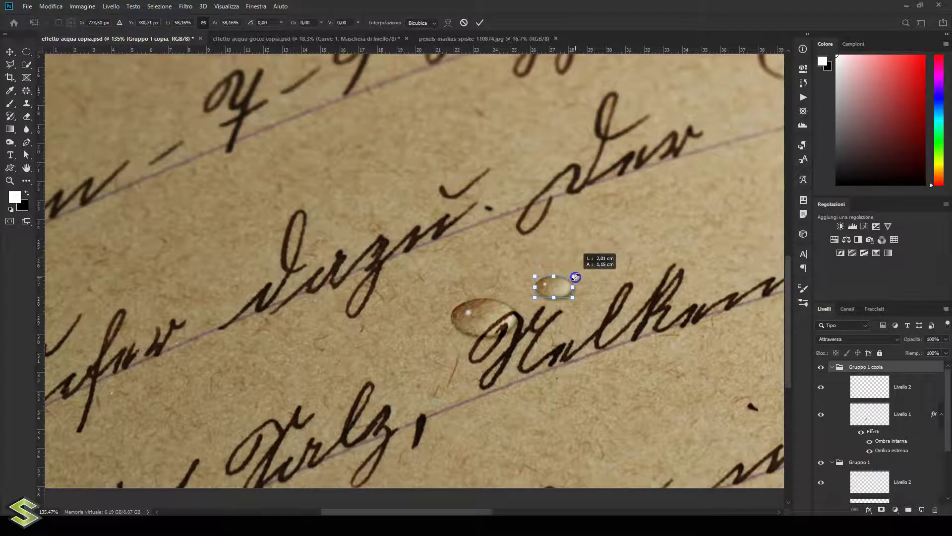
click(554, 298)
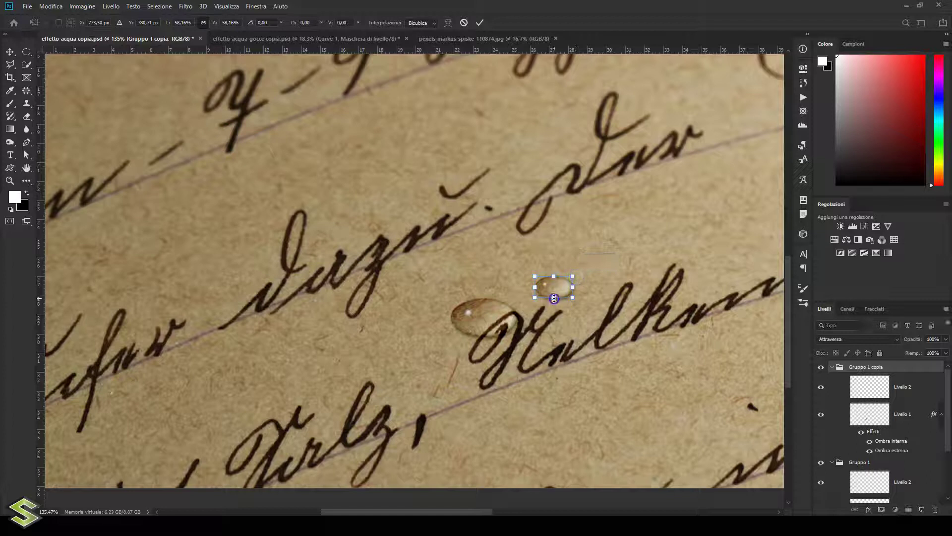
mouse_move(554, 298)
mouse_down()
mouse_move(549, 284)
mouse_move(550, 296)
mouse_up()
click(563, 292)
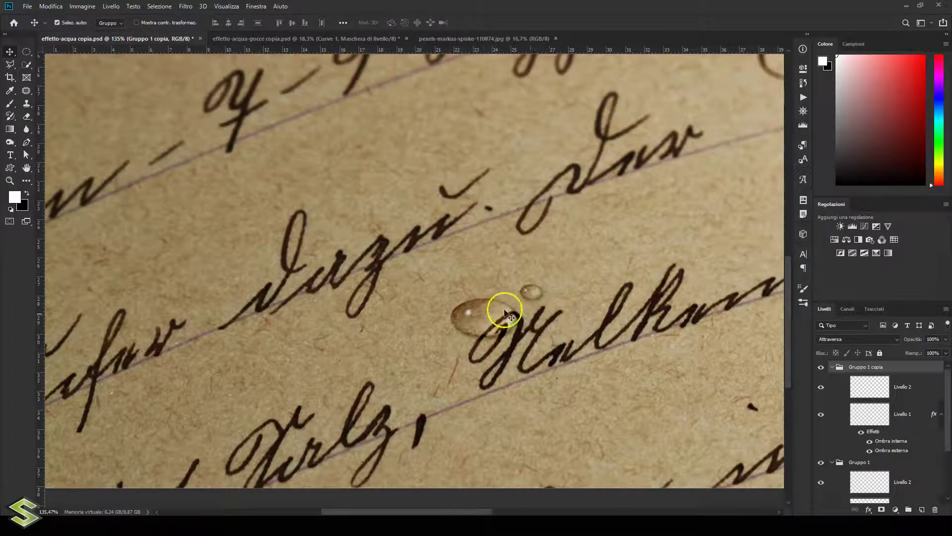
click(866, 462)
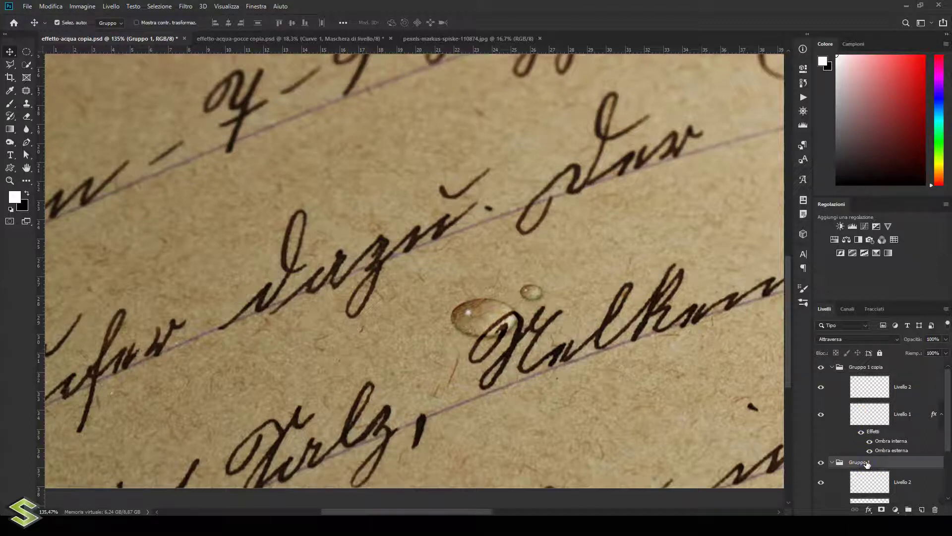
key(ctrl+j)
Move the new droplet copy further right and select its Livello 1
mouse_move(485, 314)
mouse_down()
mouse_move(604, 274)
mouse_move(608, 294)
mouse_up()
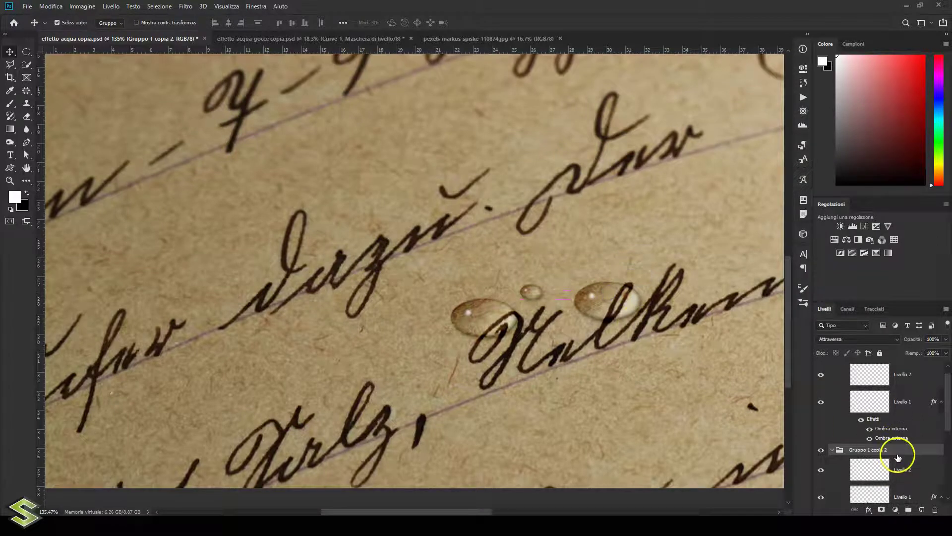
scroll(893, 452, down, 2)
click(872, 471)
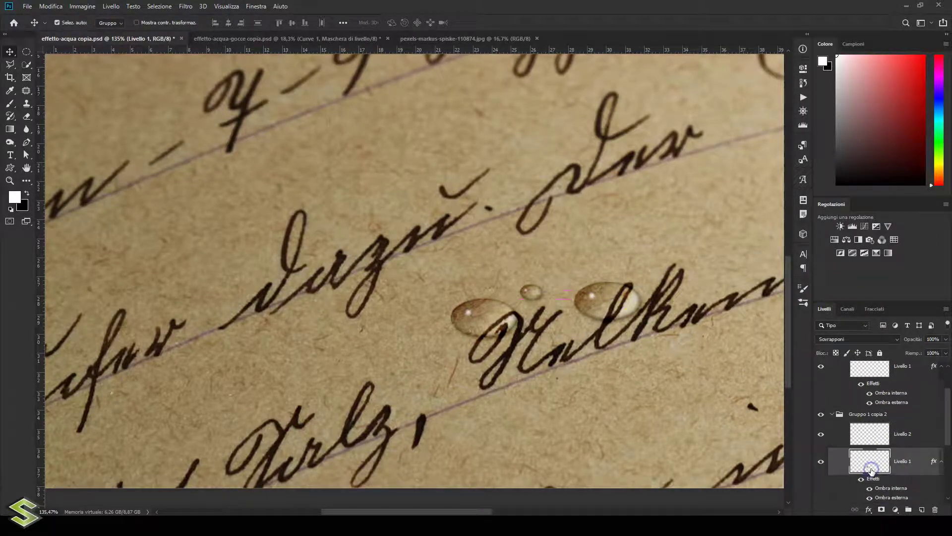
Stretch the drop into an elongated shape with Fluidifica's forward warp at brush size 107
click(185, 6)
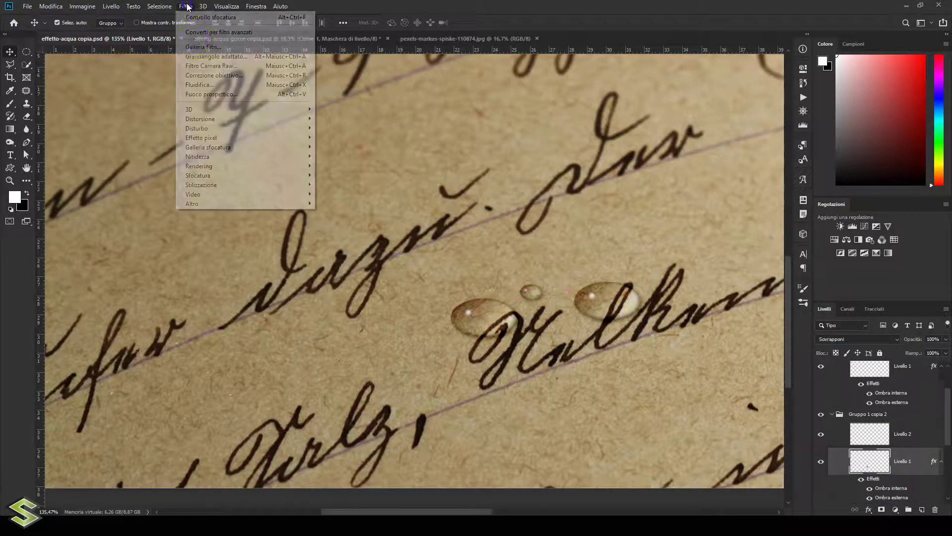
click(201, 84)
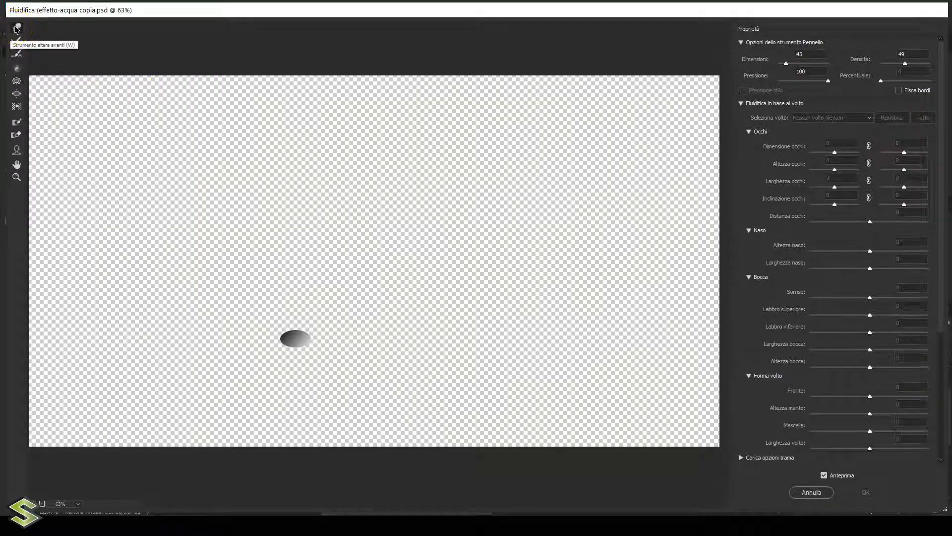
click(92, 78)
click(786, 64)
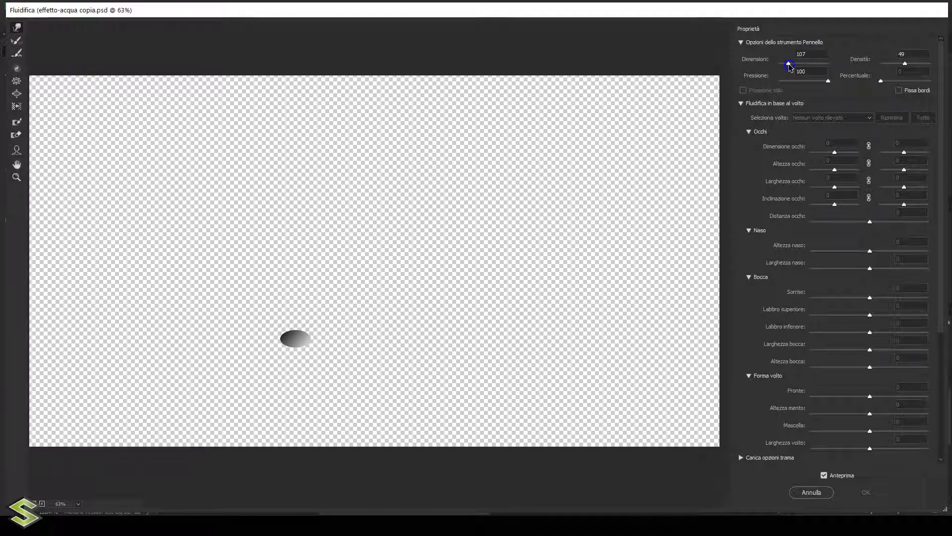
drag(286, 339, 317, 336)
click(877, 491)
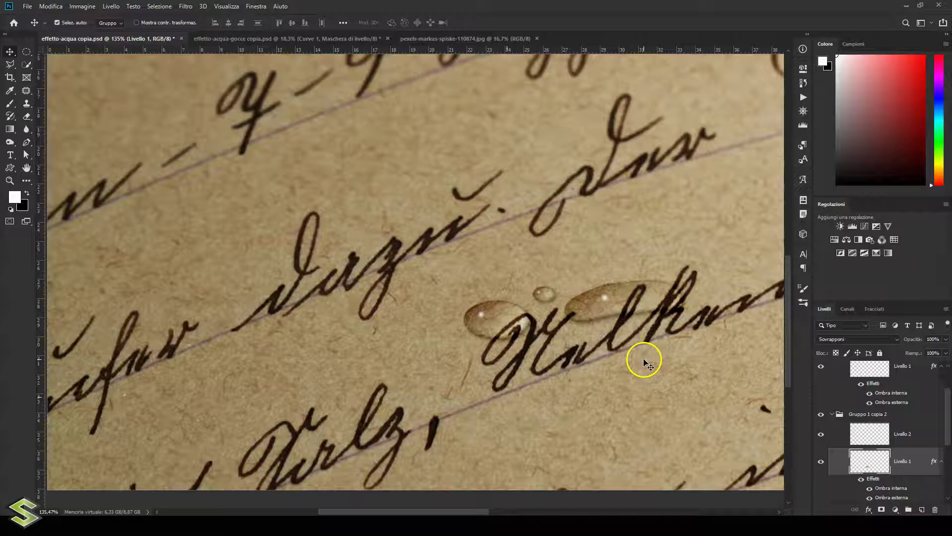
Try placing the droplet group on the beer glass, then revert the file with F12
click(283, 38)
click(411, 281)
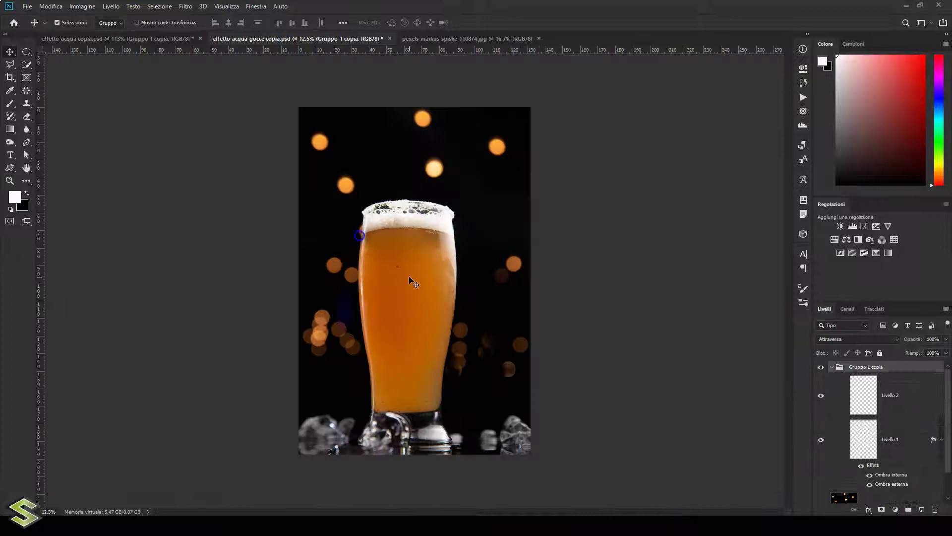
key(ctrl)
key(ctrl+t)
drag(401, 268, 400, 271)
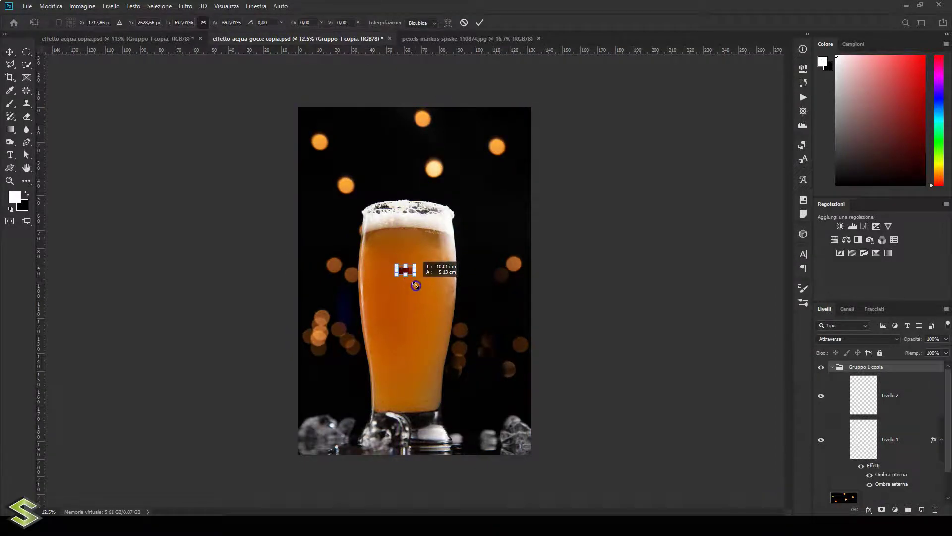
scroll(400, 271, up, 3)
key(Return)
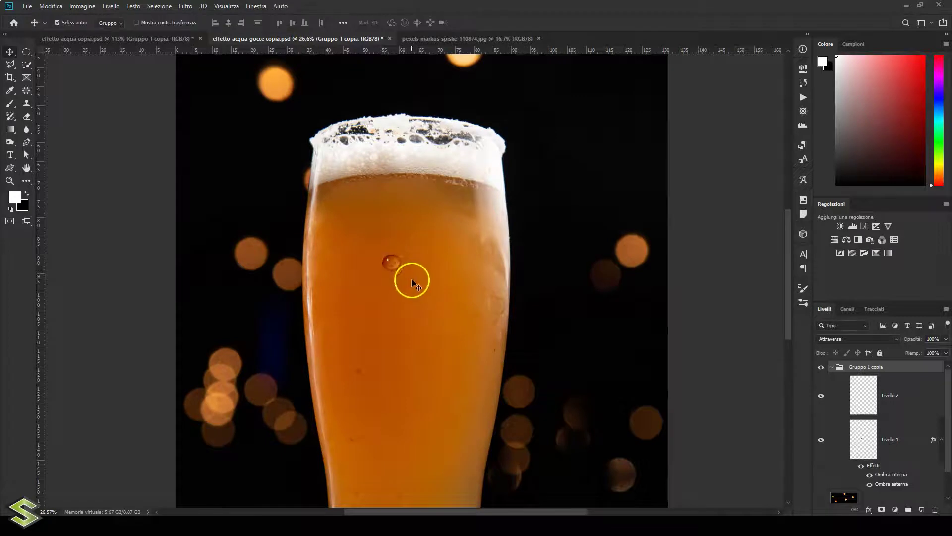
mouse_move(392, 261)
mouse_down()
mouse_move(479, 216)
mouse_move(385, 246)
mouse_up()
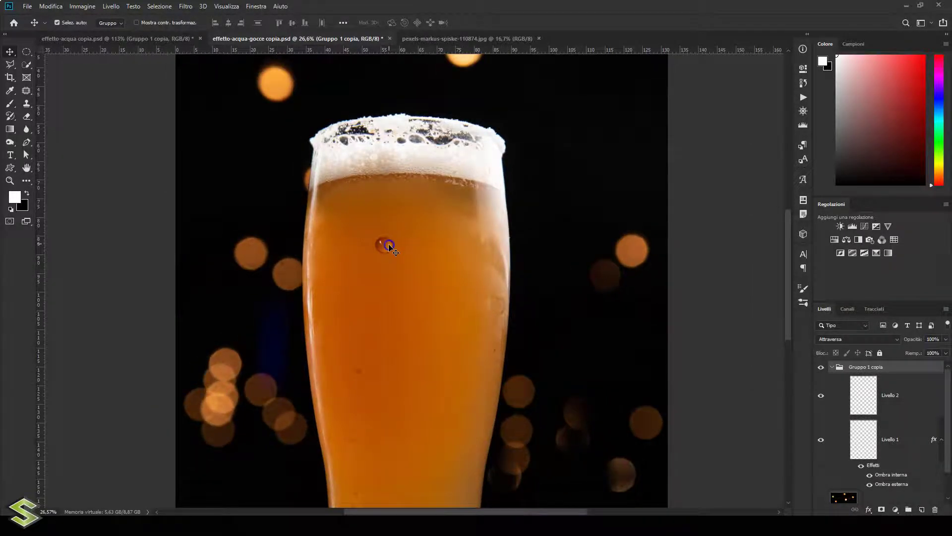
key(F12)
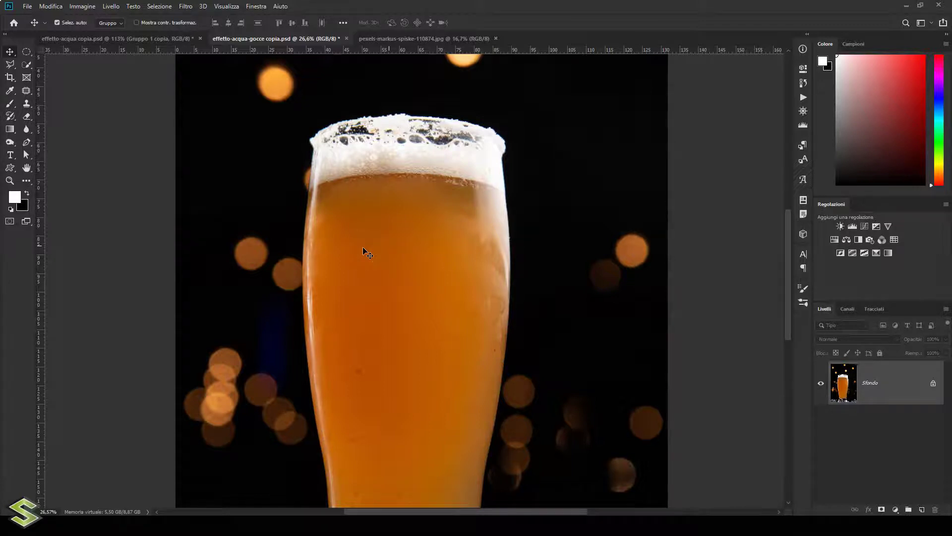
Select the beer glass using Quick Selection's Select Subject
scroll(354, 290, down, 3)
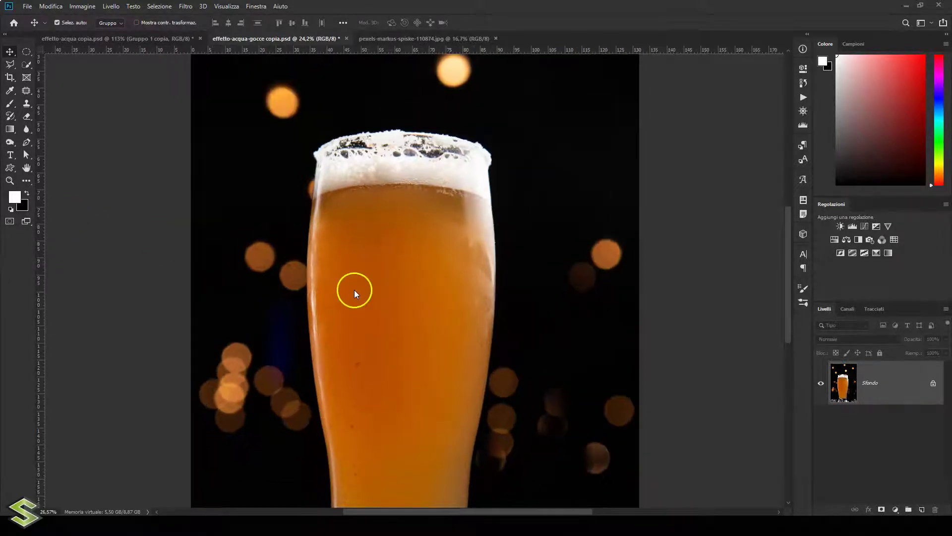
scroll(355, 430, down, 1)
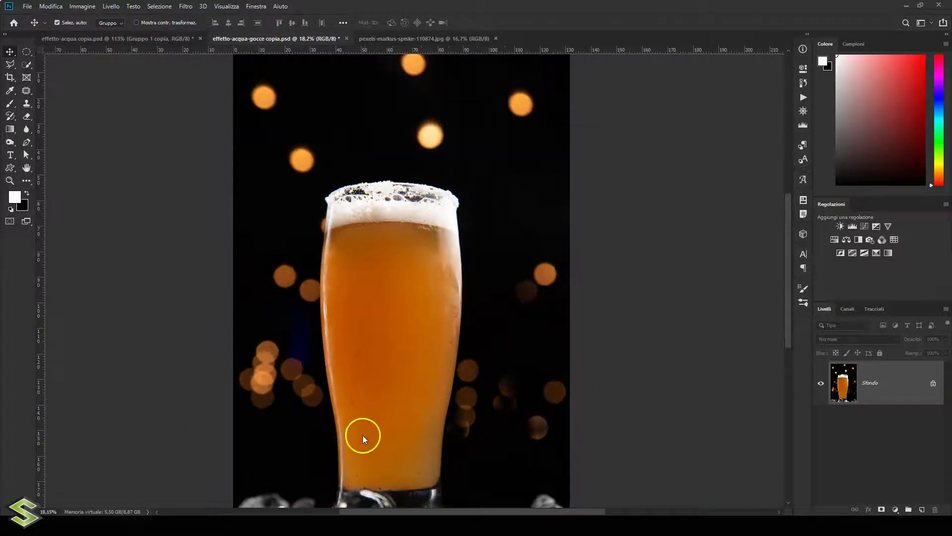
scroll(427, 406, down, 2)
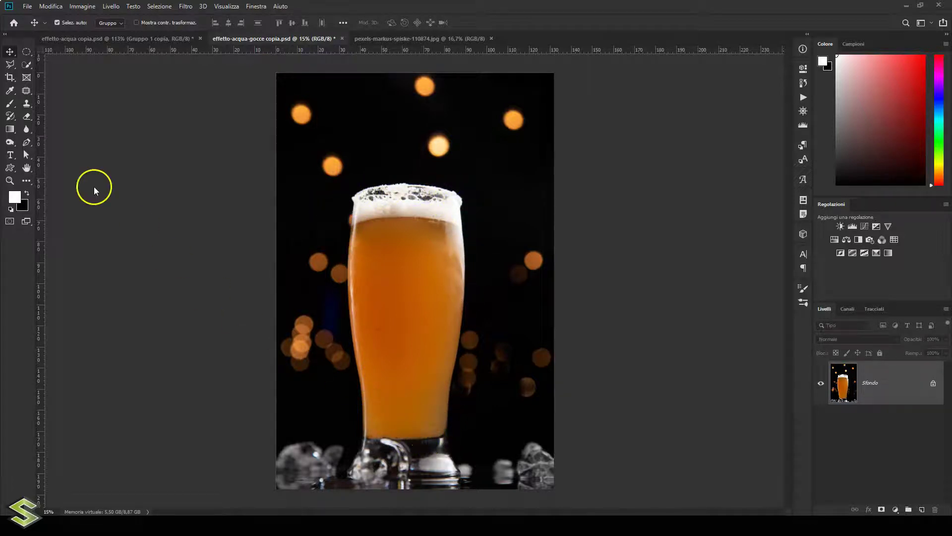
click(28, 64)
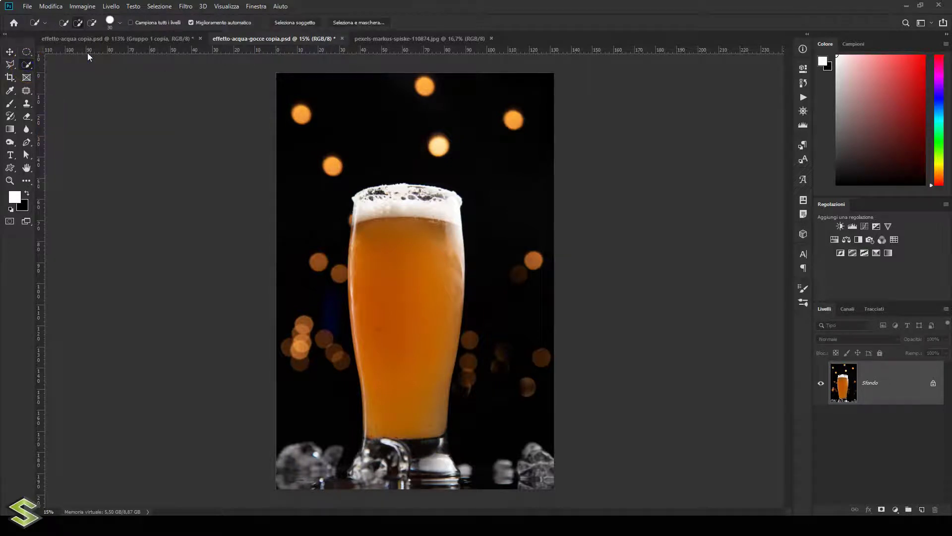
click(296, 23)
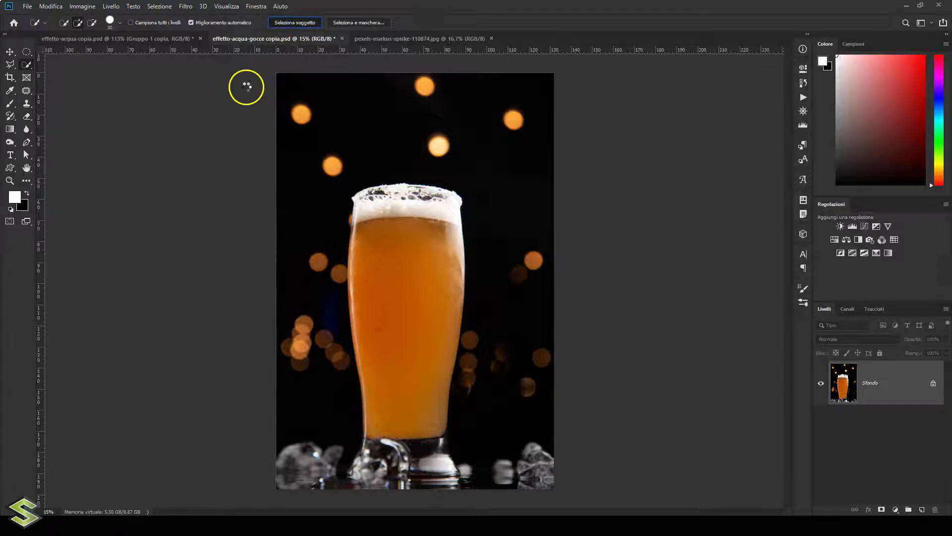
Subtract the bokeh light and refine the selection along the glass's lower edge and base
scroll(349, 206, up, 4)
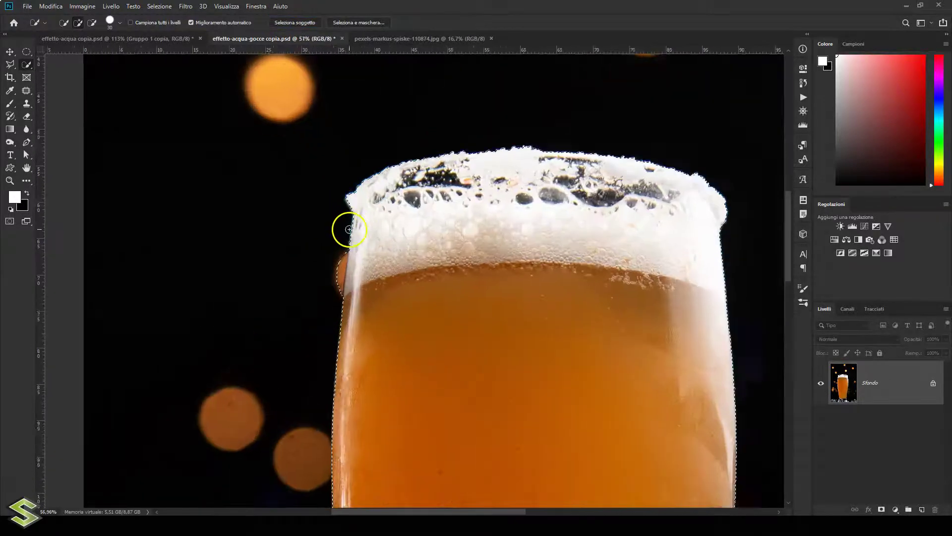
scroll(349, 229, up, 1)
drag(342, 243, 322, 312)
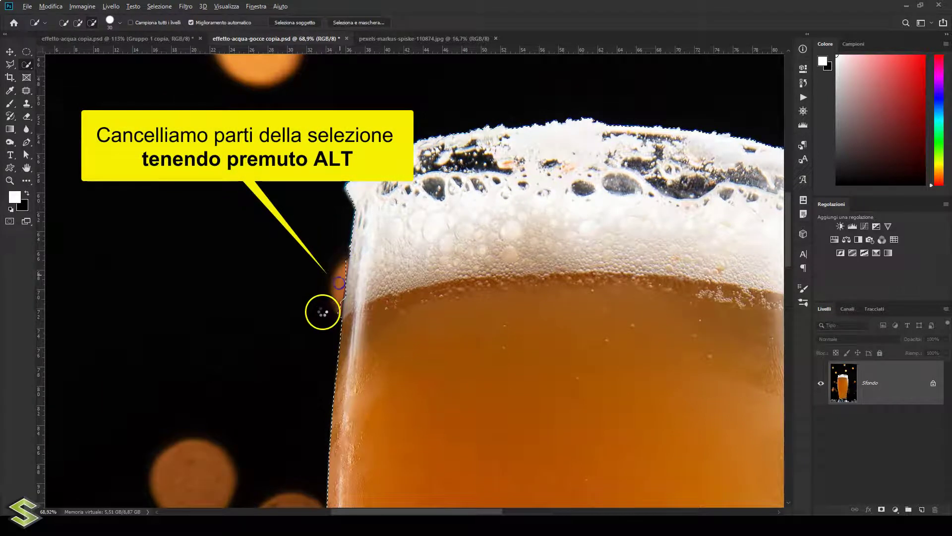
scroll(346, 279, down, 2)
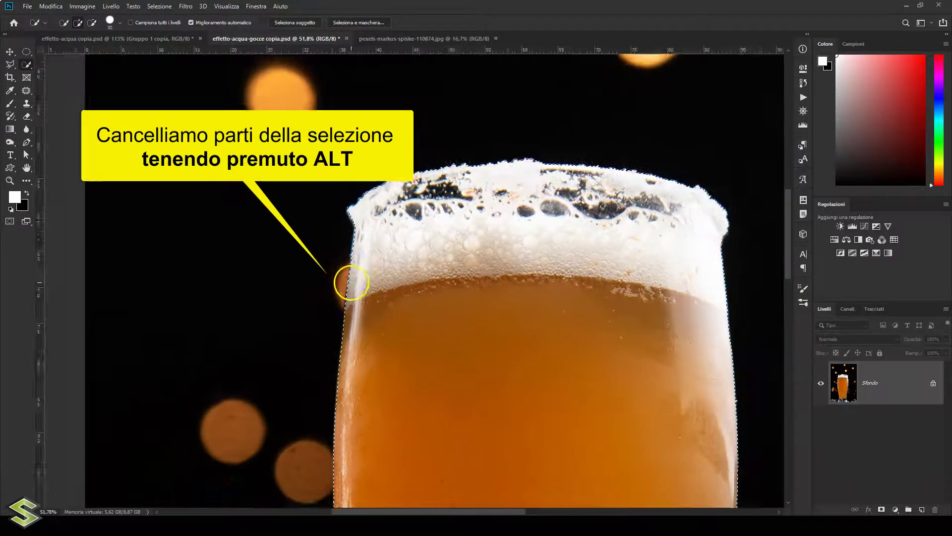
scroll(423, 215, down, 3)
scroll(520, 225, down, 3)
scroll(496, 233, down, 3)
scroll(446, 278, down, 3)
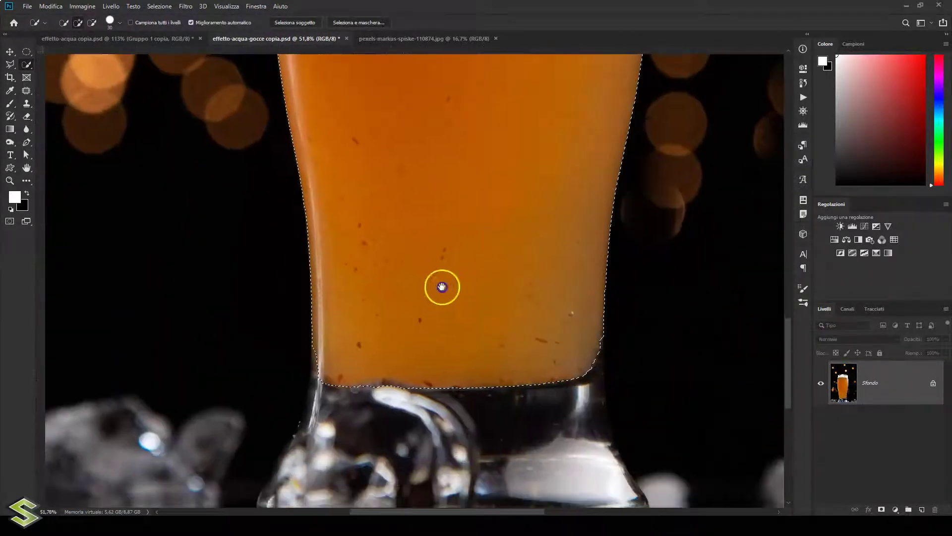
scroll(387, 308, down, 3)
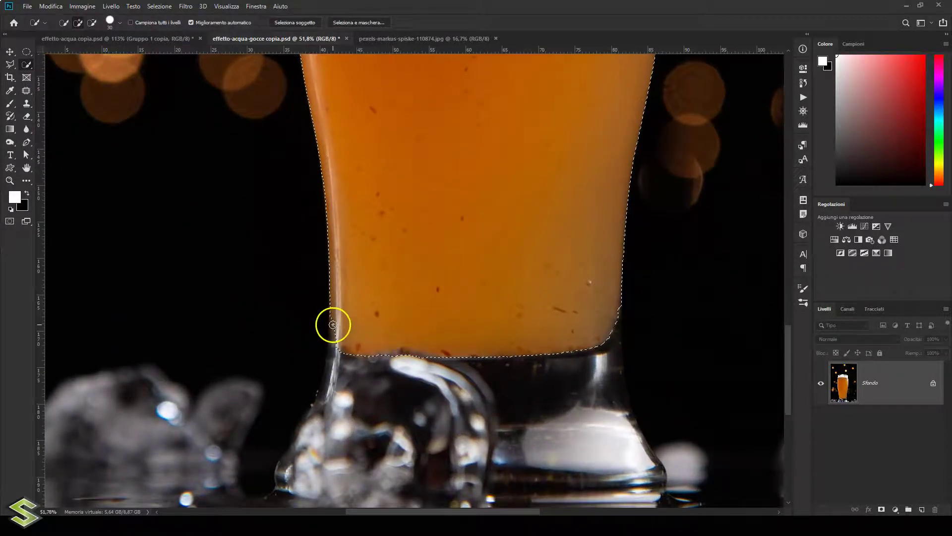
scroll(329, 330, up, 2)
drag(335, 322, 335, 321)
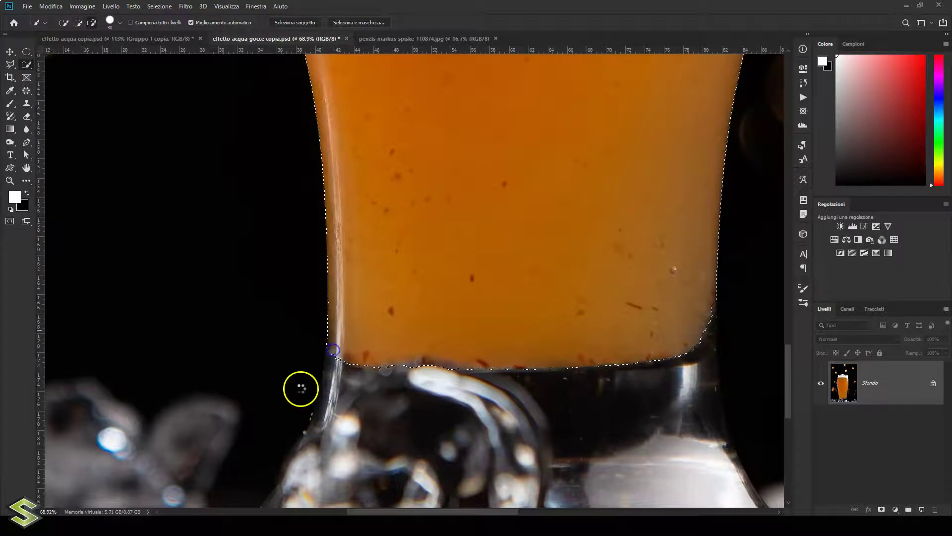
drag(299, 385, 625, 361)
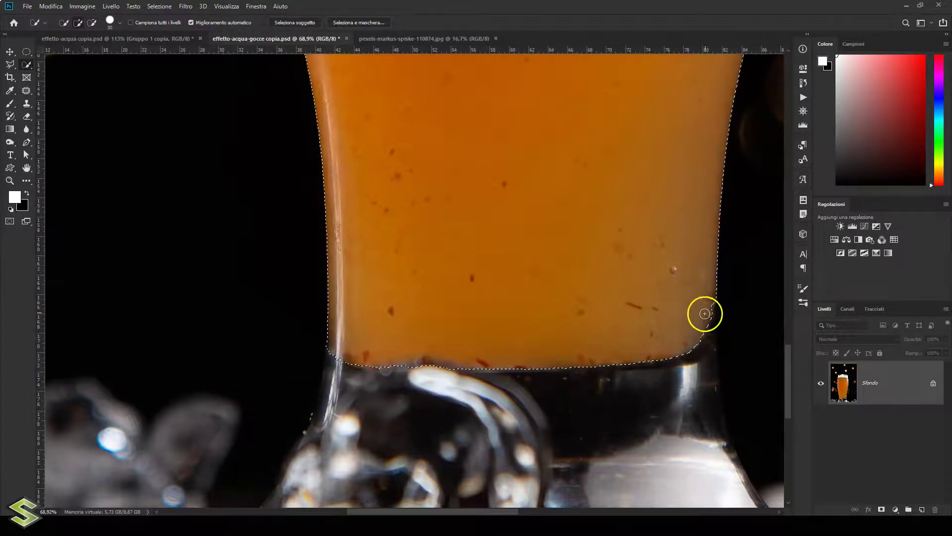
Show rulers and switch to the pexels rain-on-glass texture image
scroll(625, 361, down, 5)
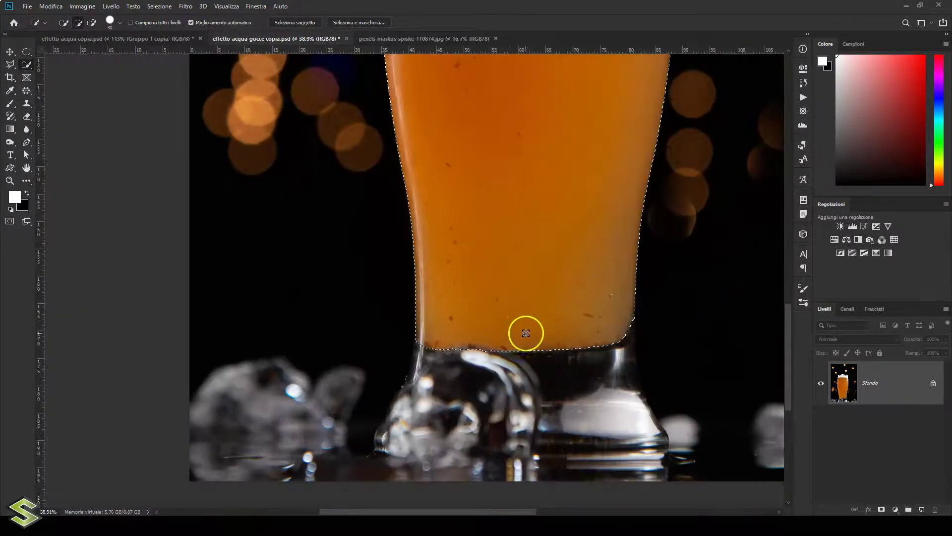
drag(565, 238, 487, 296)
key(ctrl+r)
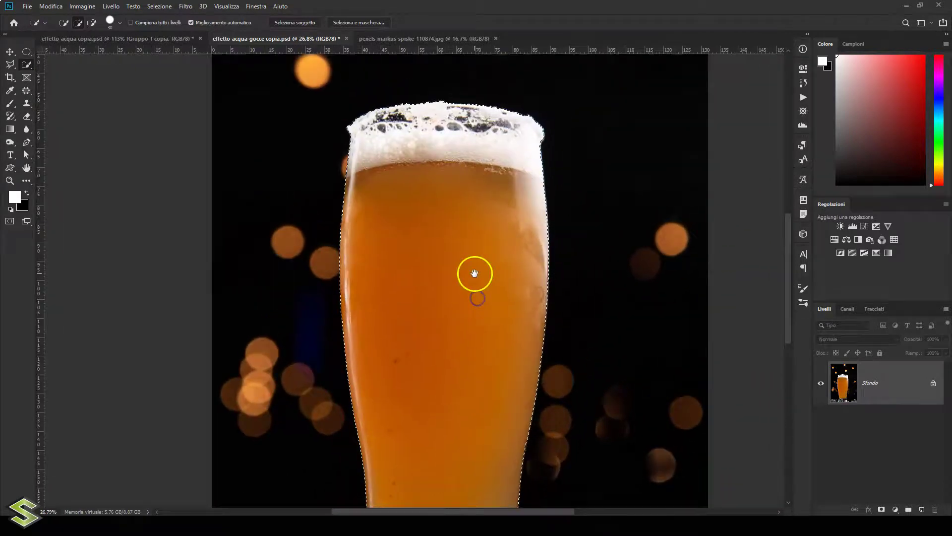
scroll(474, 272, down, 1)
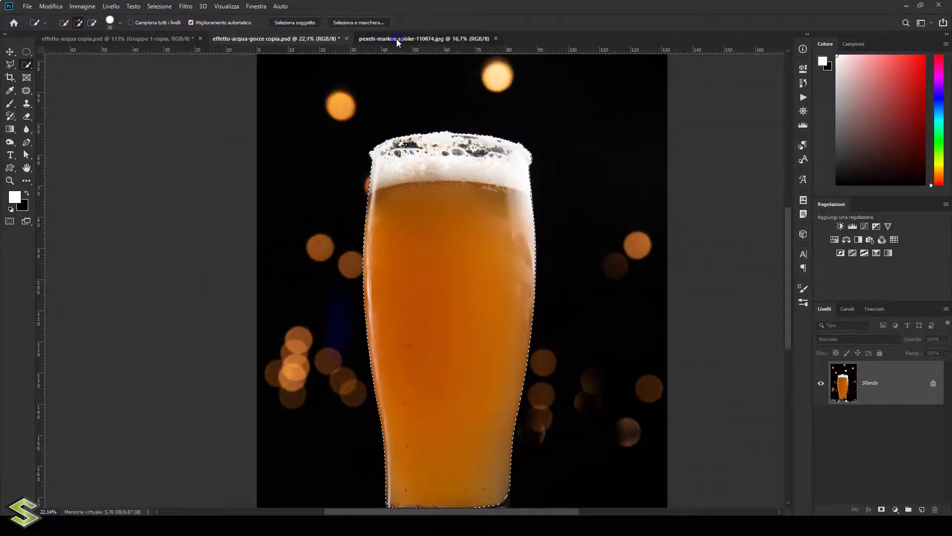
click(397, 38)
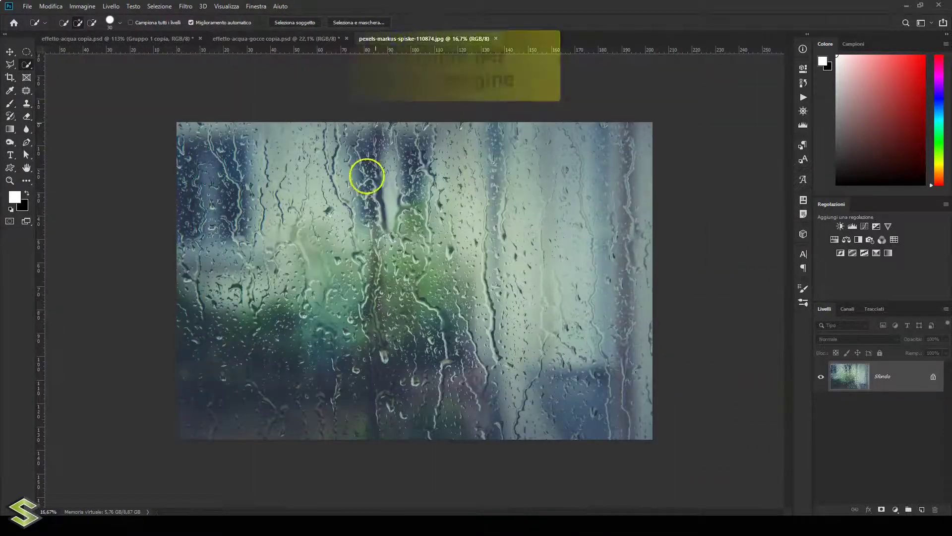
Drag the rain texture onto the beer photo as a new layer
click(9, 51)
mouse_move(450, 177)
mouse_down()
mouse_move(280, 40)
mouse_move(821, 318)
mouse_up()
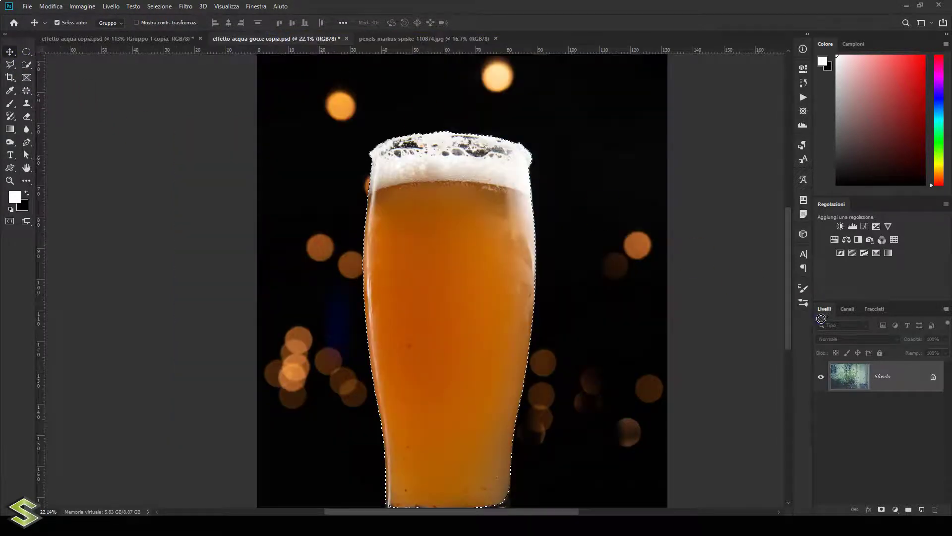
drag(867, 369, 564, 292)
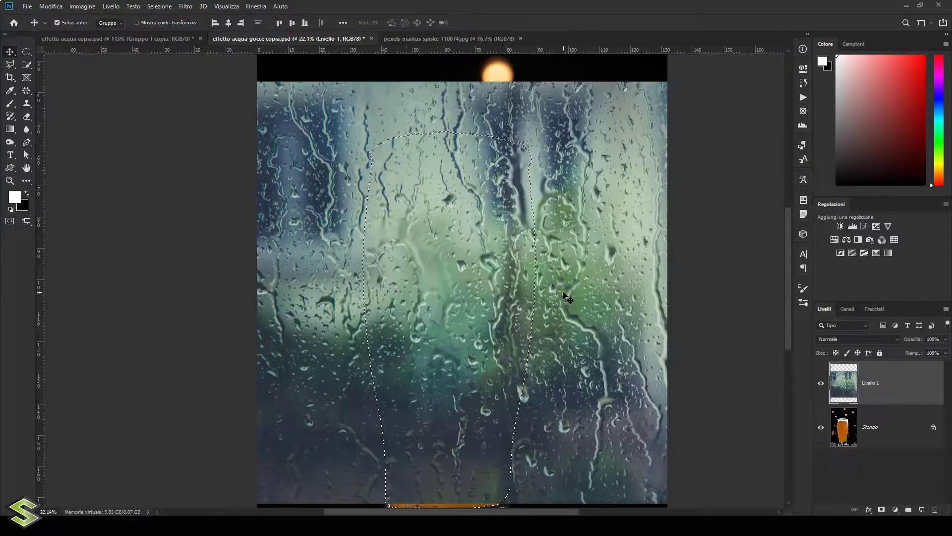
scroll(613, 271, down, 1)
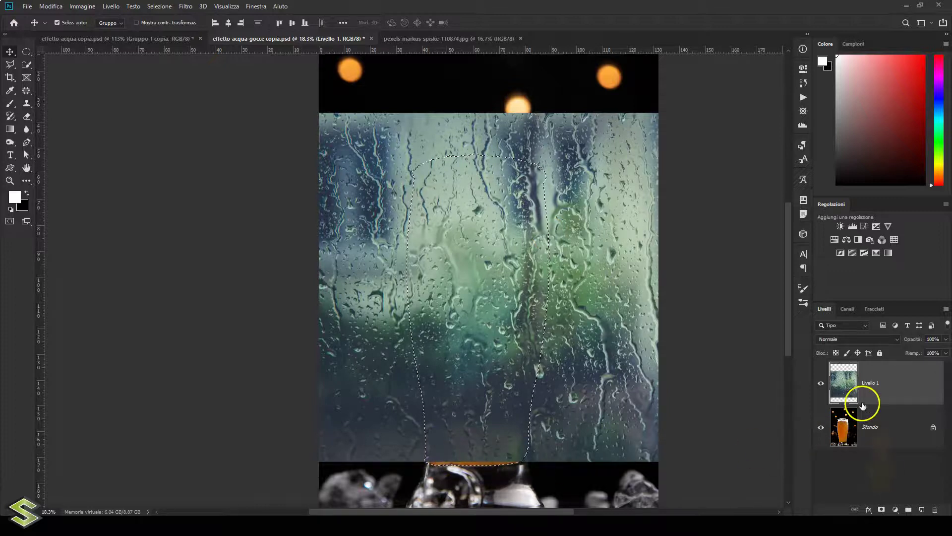
Mask the texture to the glass selection, unlink the mask, and target the texture thumbnail
click(882, 509)
click(861, 384)
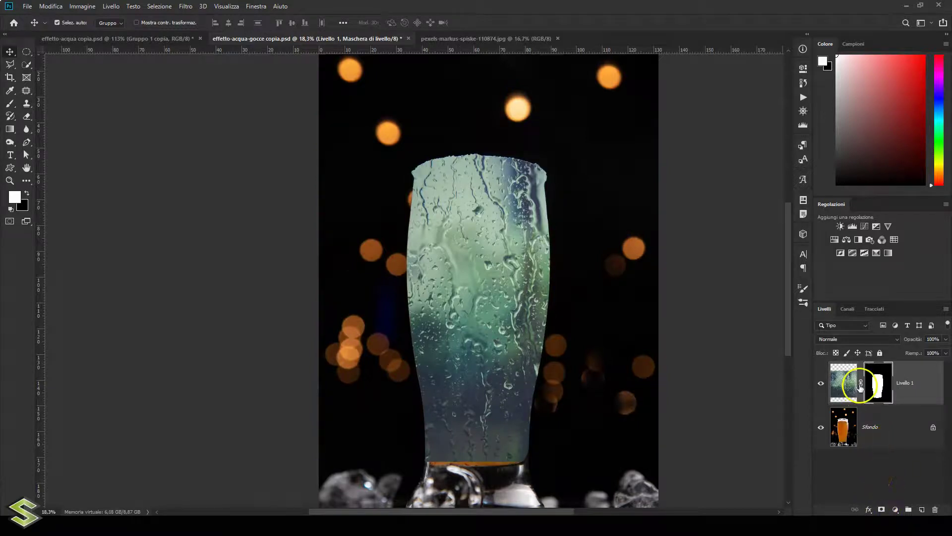
click(839, 387)
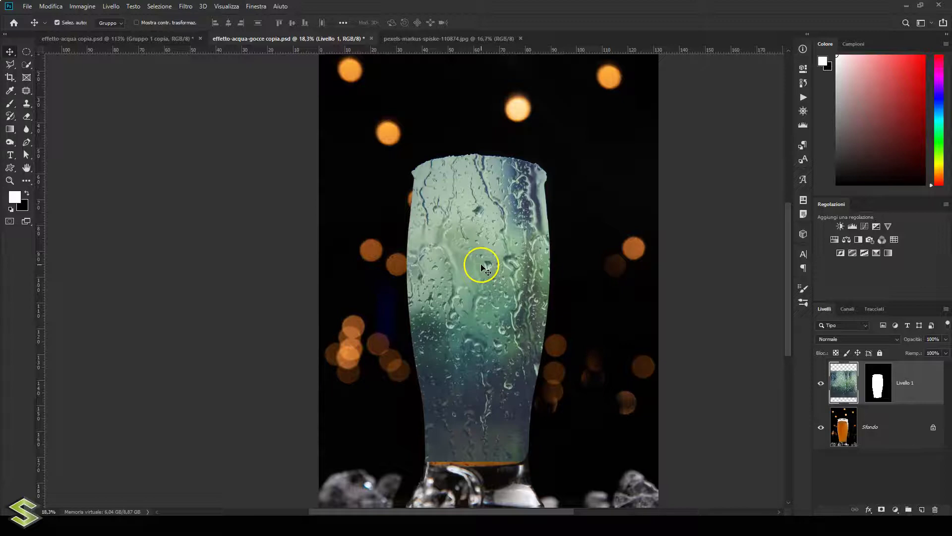
Shift the rain texture on Livello 1 left and down over the glass with Free Transform
key(ctrl+t)
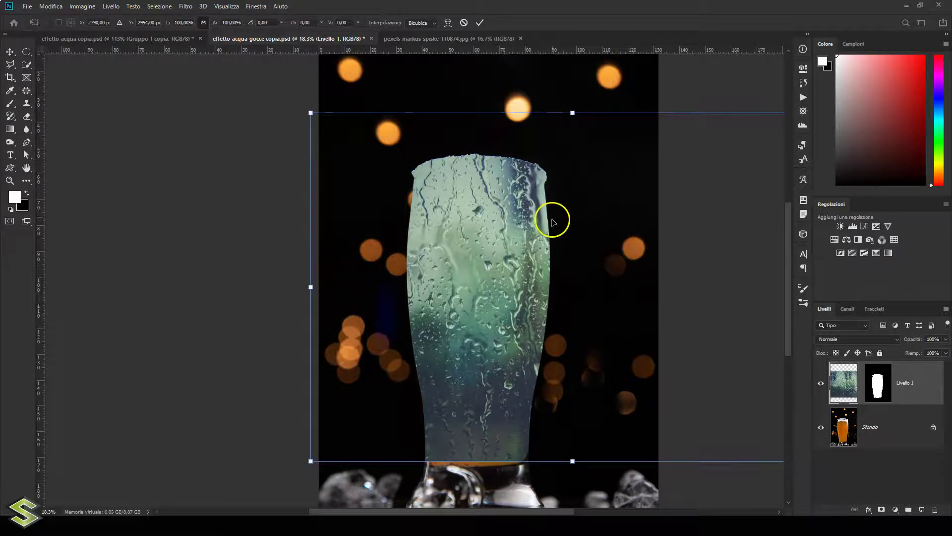
drag(557, 188, 474, 227)
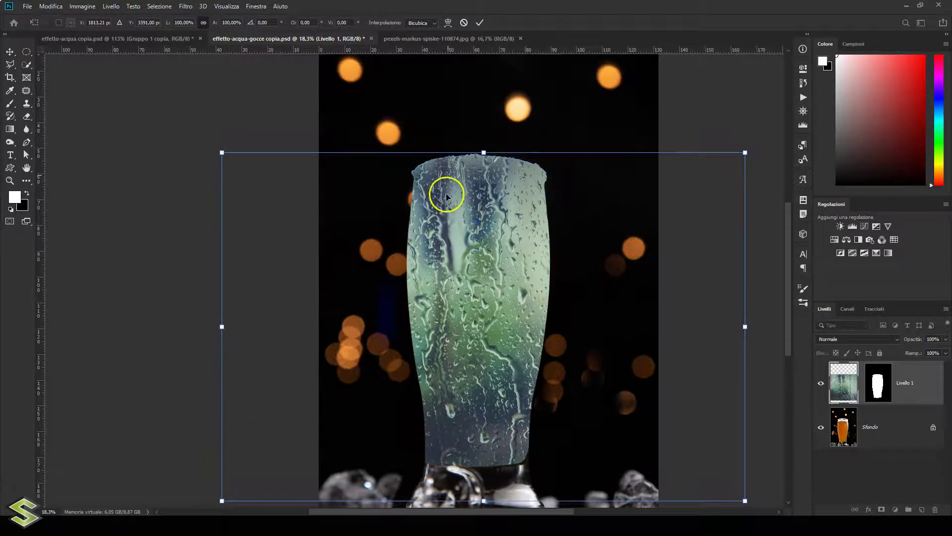
key(Return)
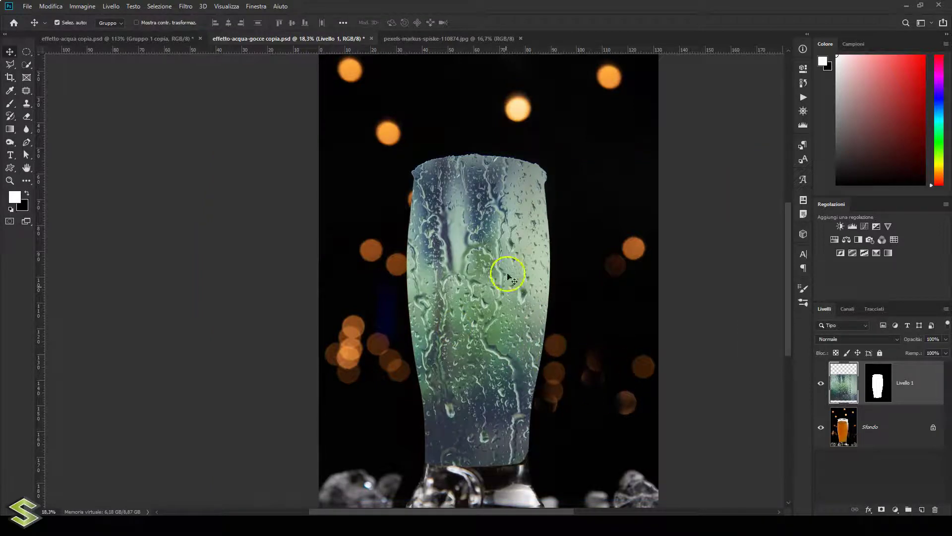
Set Livello 1's blend mode to Sovrapponi (Overlay)
click(845, 341)
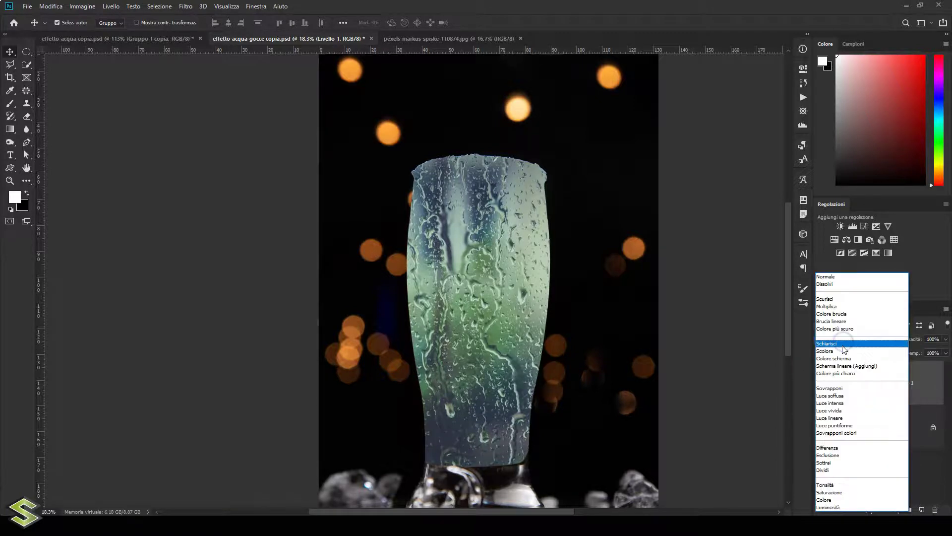
click(831, 389)
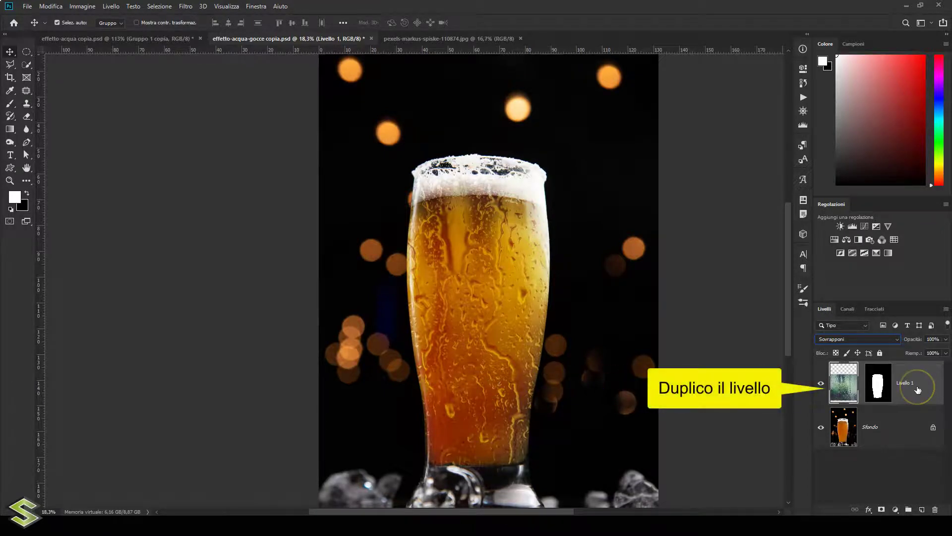
Duplicate Livello 1 as Livello 1 copia and select the copy's layer mask
key(ctrl+j)
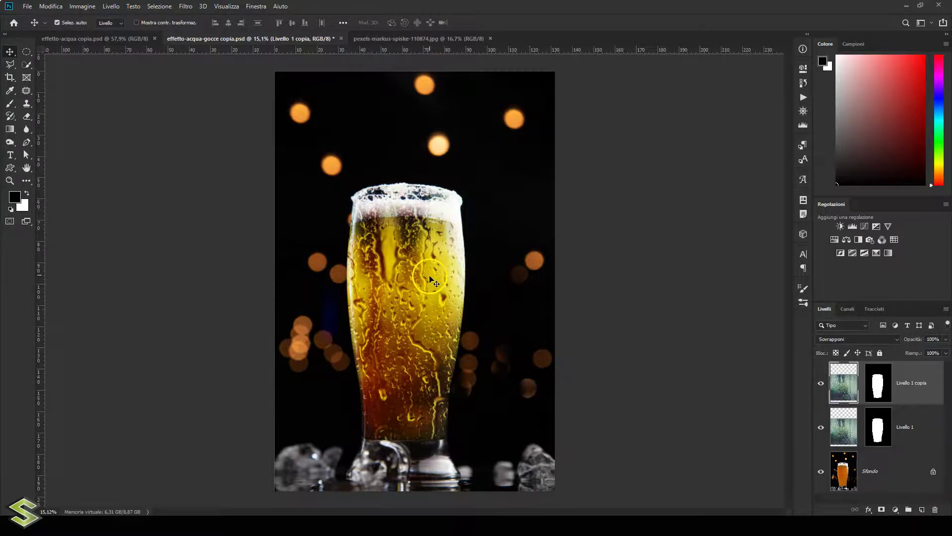
scroll(433, 342, up, 2)
scroll(433, 343, up, 1)
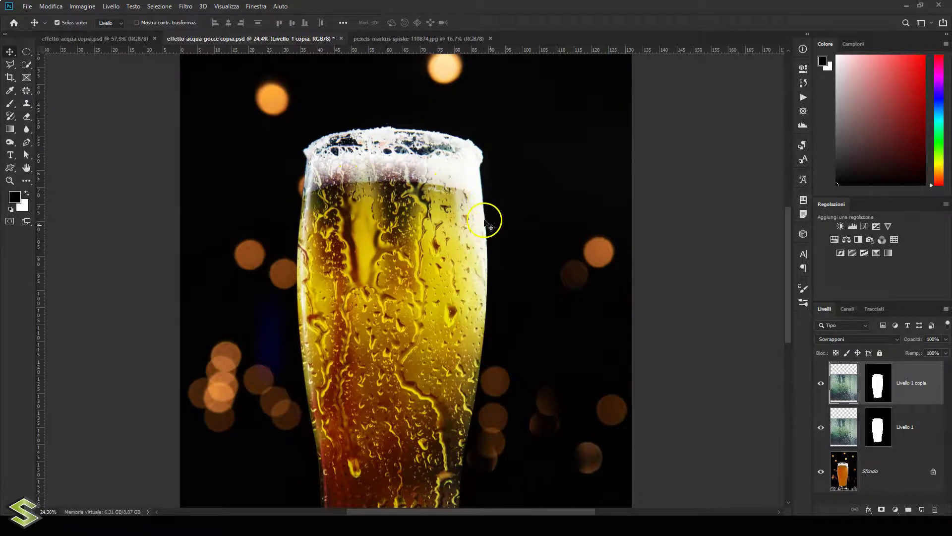
click(876, 389)
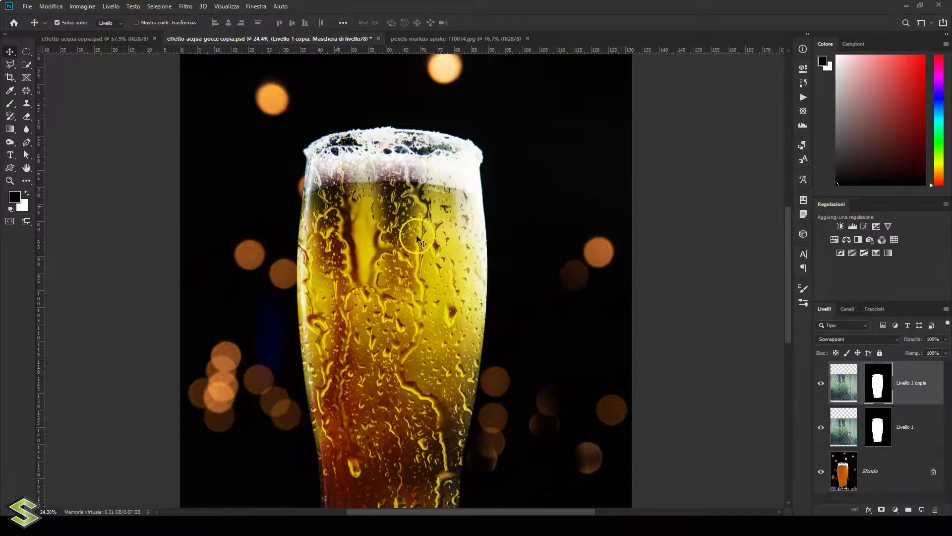
Paint black with the Brush on the copy's mask over the foam's left and right sides
click(10, 104)
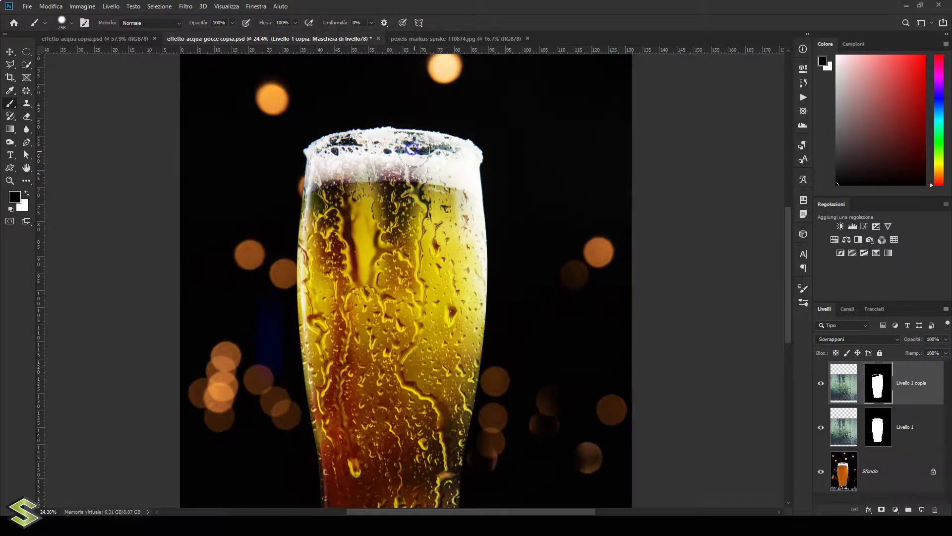
scroll(411, 154, up, 5)
drag(309, 175, 192, 192)
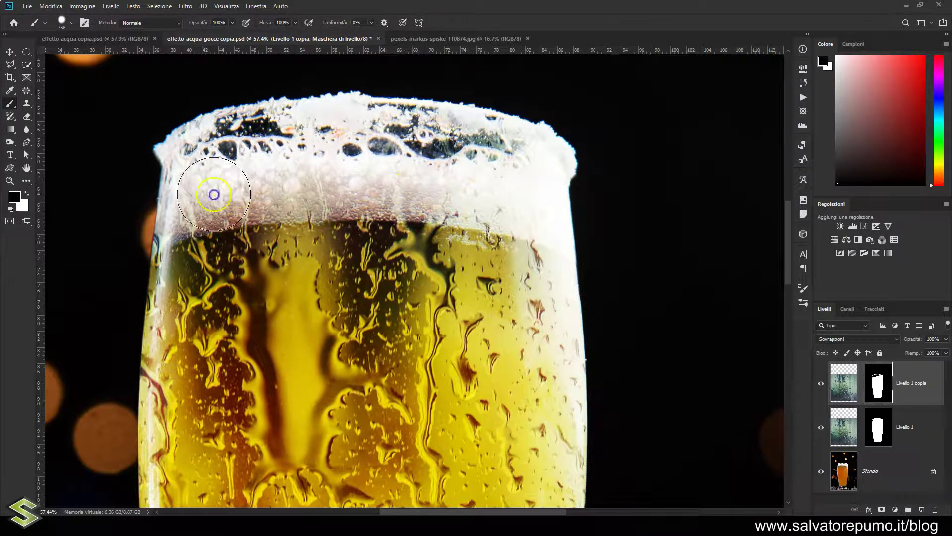
click(539, 148)
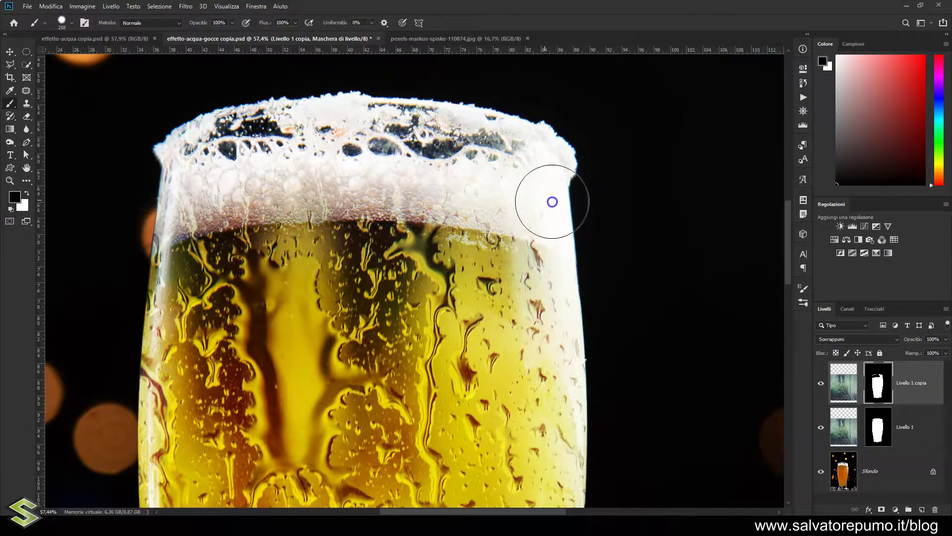
scroll(541, 201, down, 4)
scroll(555, 191, down, 1)
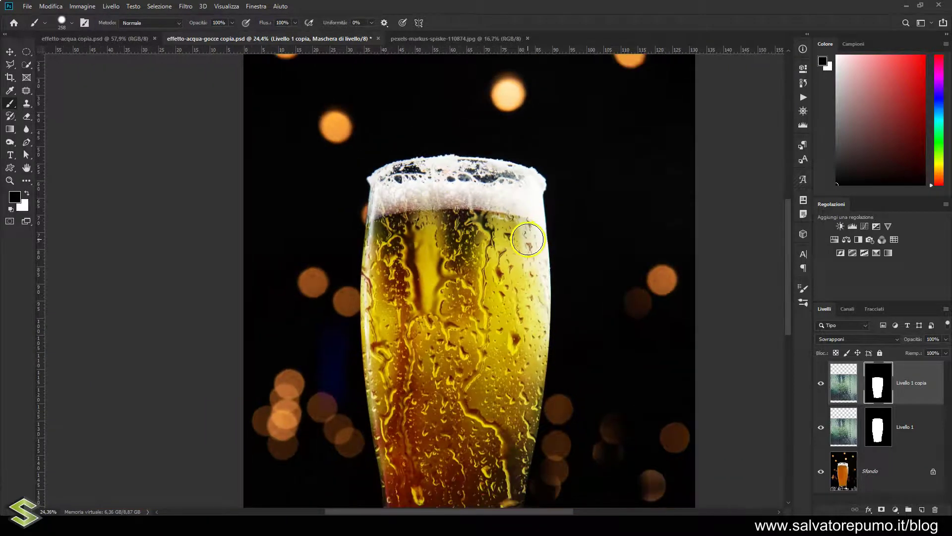
Touch up the mask at the foam's right edge and view the whole glass
click(682, 396)
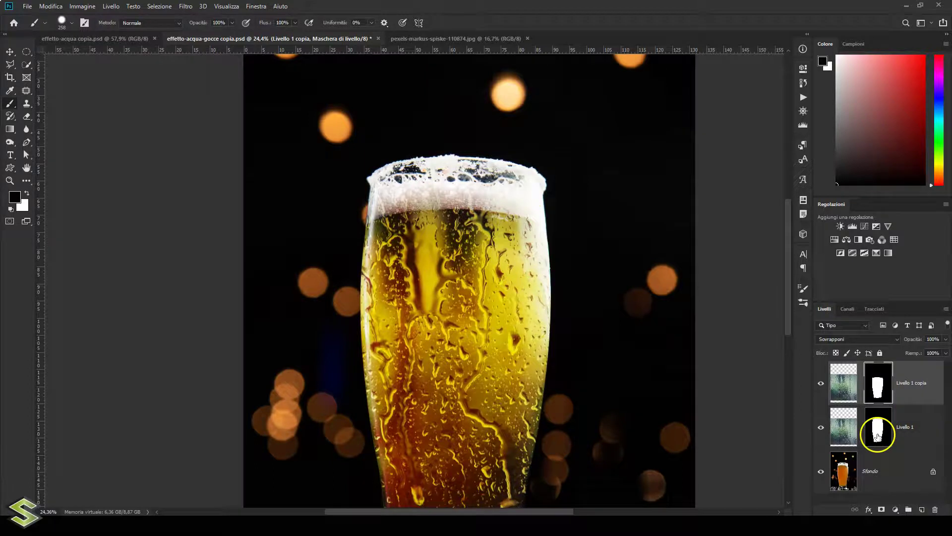
drag(878, 392, 878, 427)
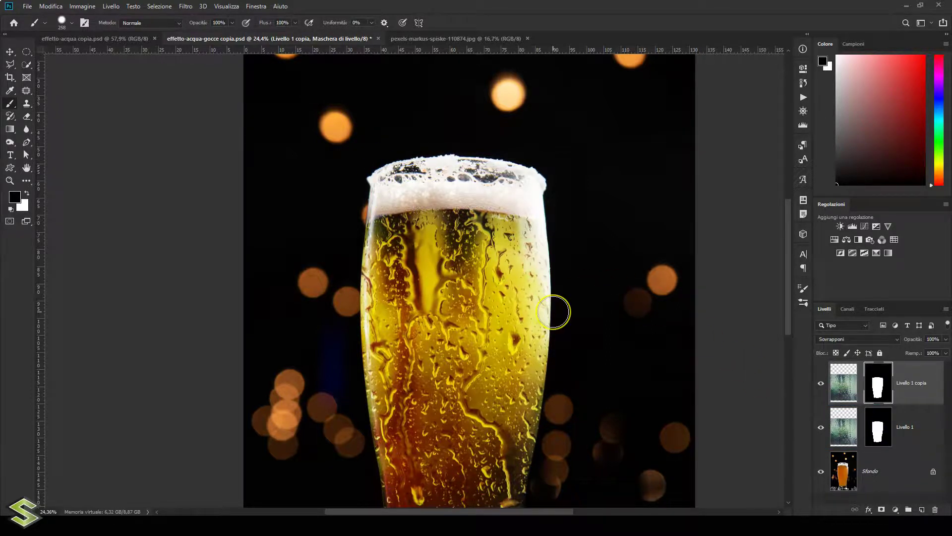
click(581, 312)
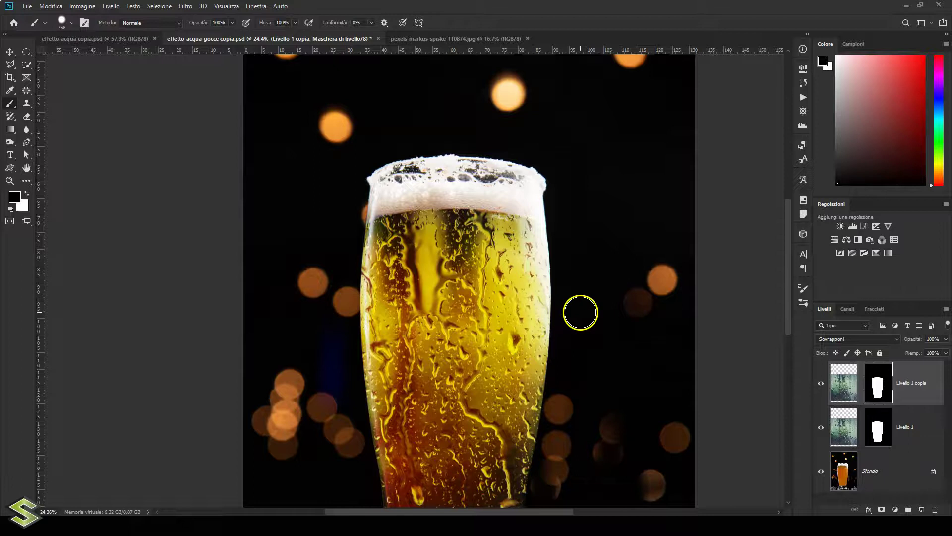
scroll(580, 312, down, 1)
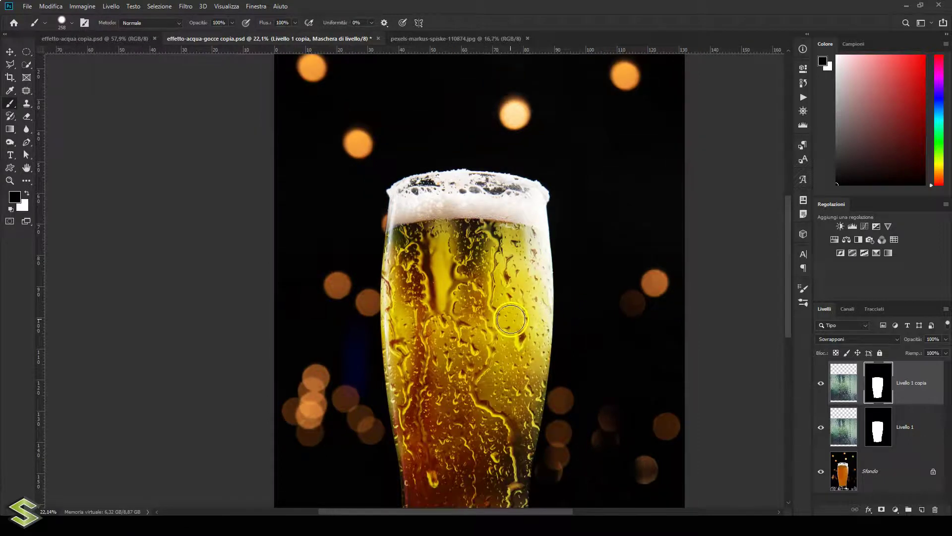
drag(508, 319, 487, 223)
scroll(489, 234, down, 1)
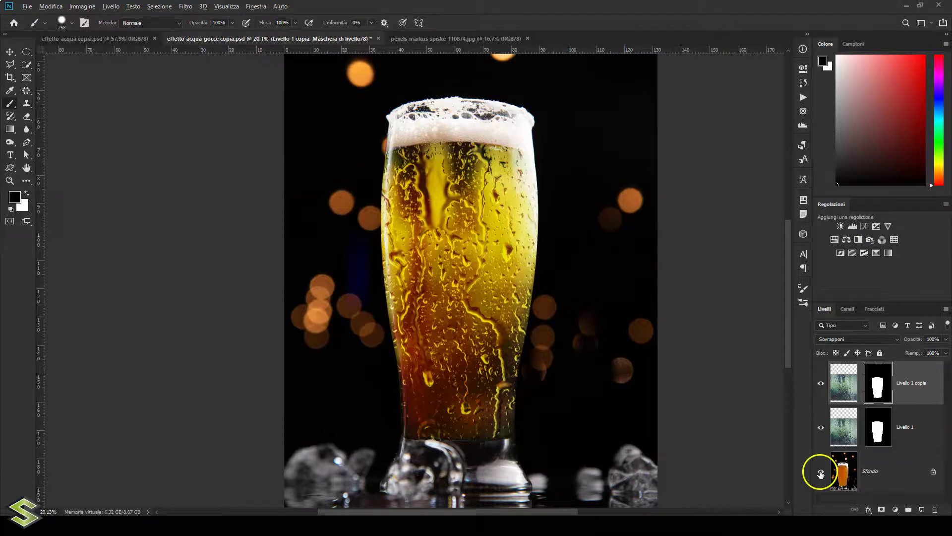
alt+click(821, 473)
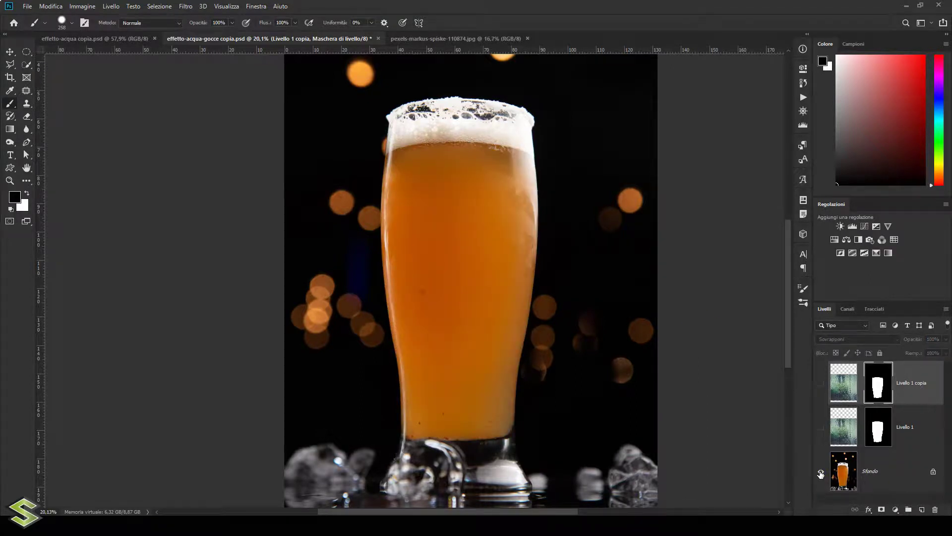
alt+click(821, 472)
alt+click(821, 473)
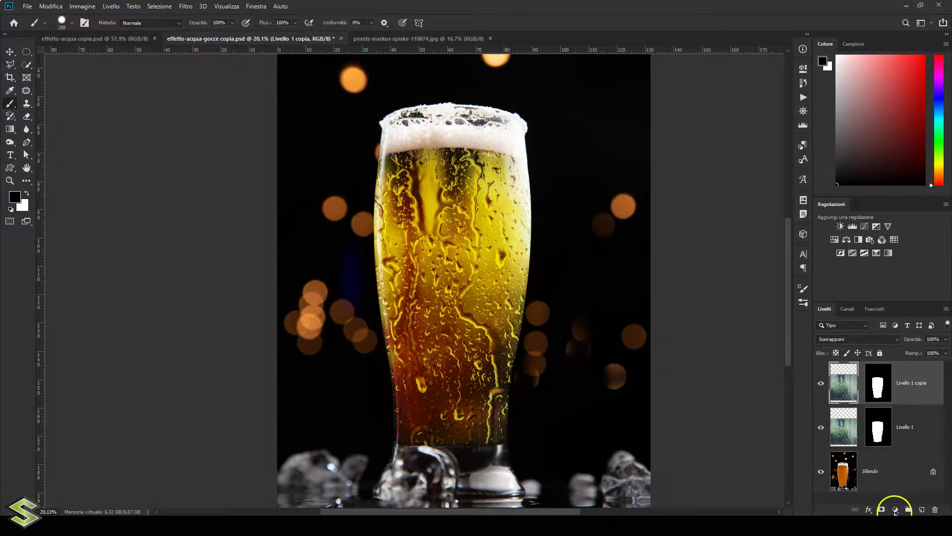
Add a Tonalità/saturazione adjustment layer with hue set to -9
click(896, 510)
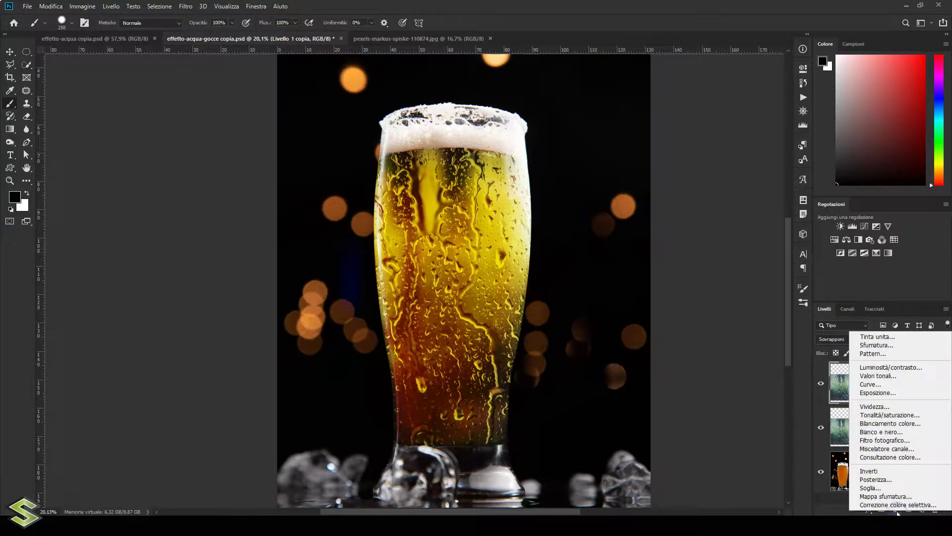
click(877, 415)
click(773, 125)
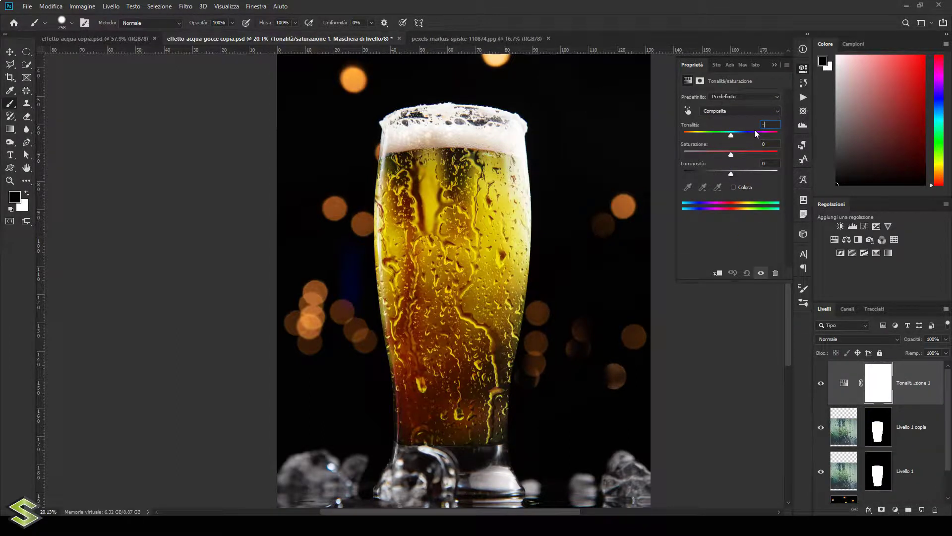
text(-9)
click(606, 168)
key(v)
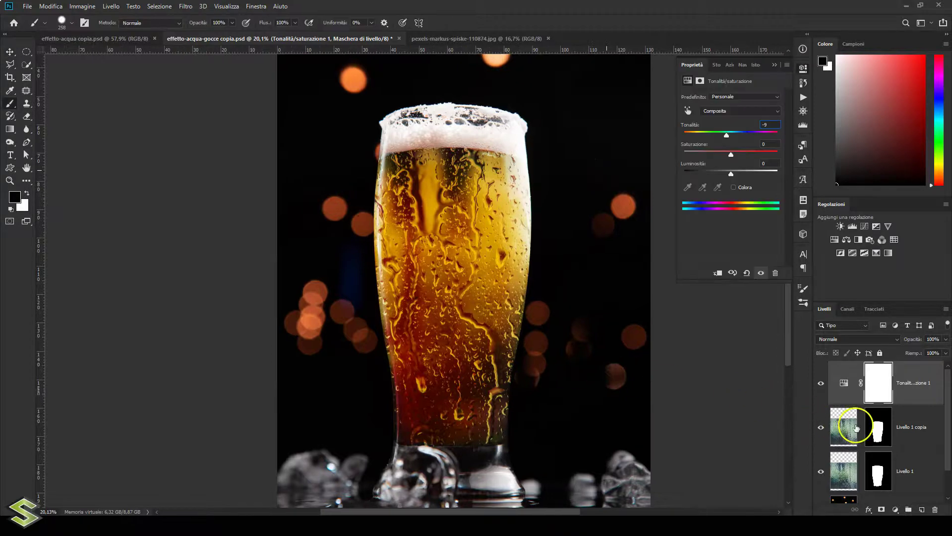
Copy Livello 1 copia's glass mask onto the Tonalità/saturazione layer's mask
drag(878, 429, 880, 383)
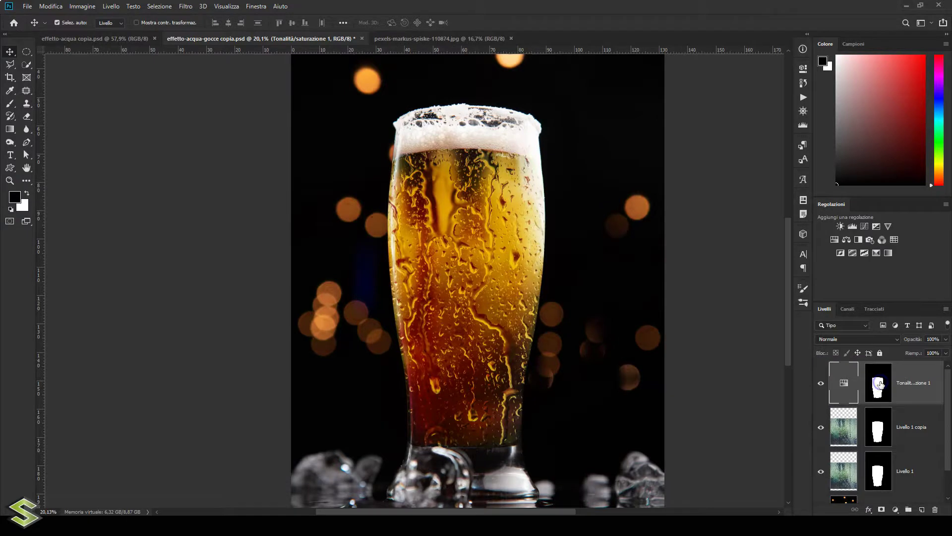